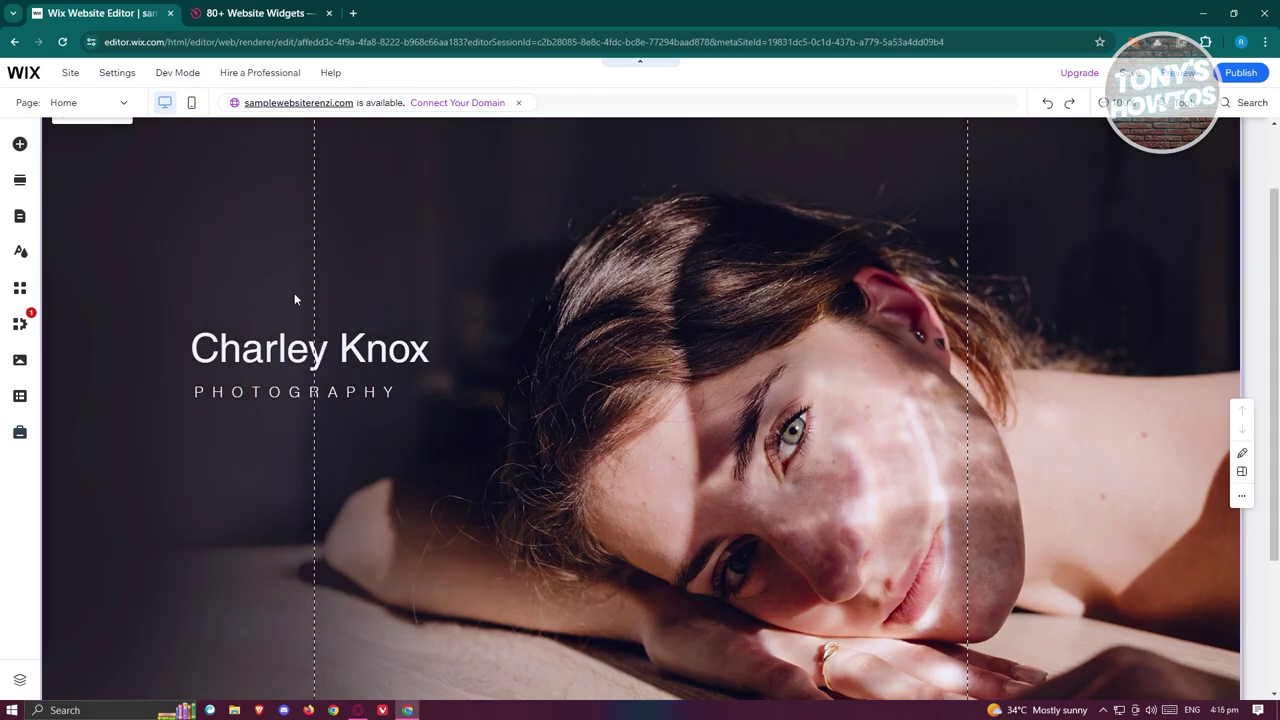
Add a blank section to the Home page just above the footer
scroll(300, 300, "down", 2)
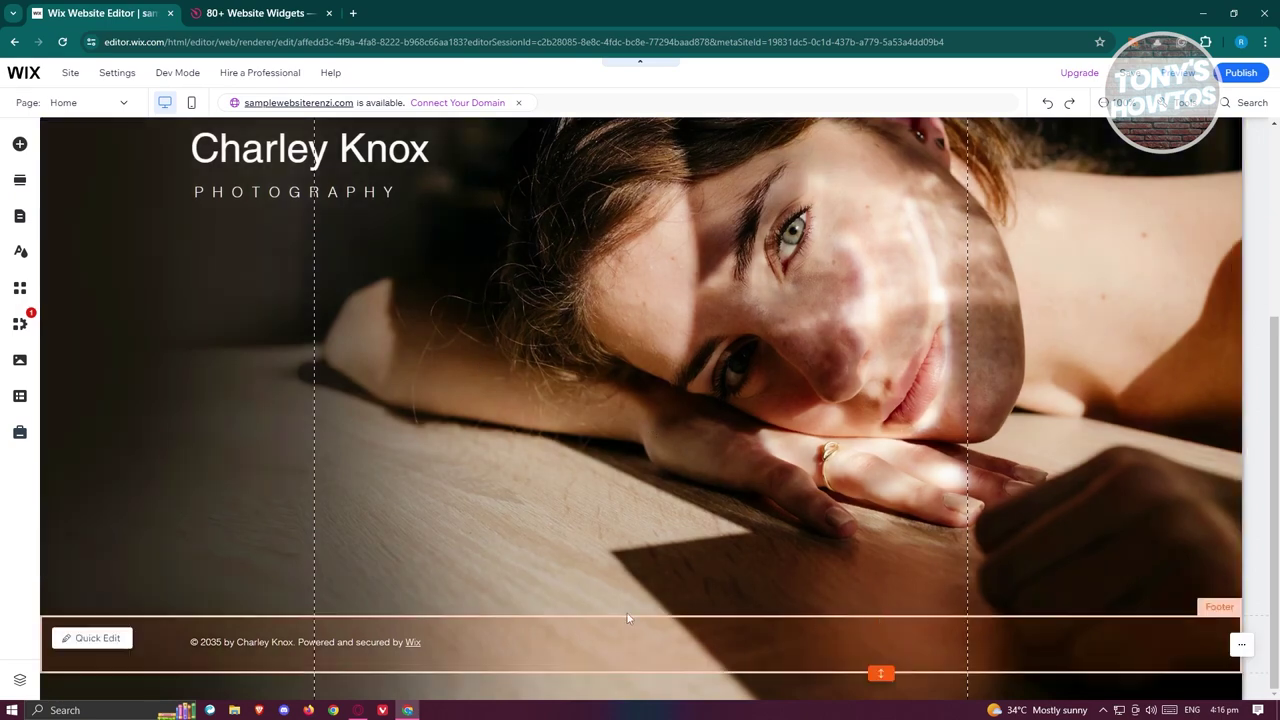
left_click(646, 615)
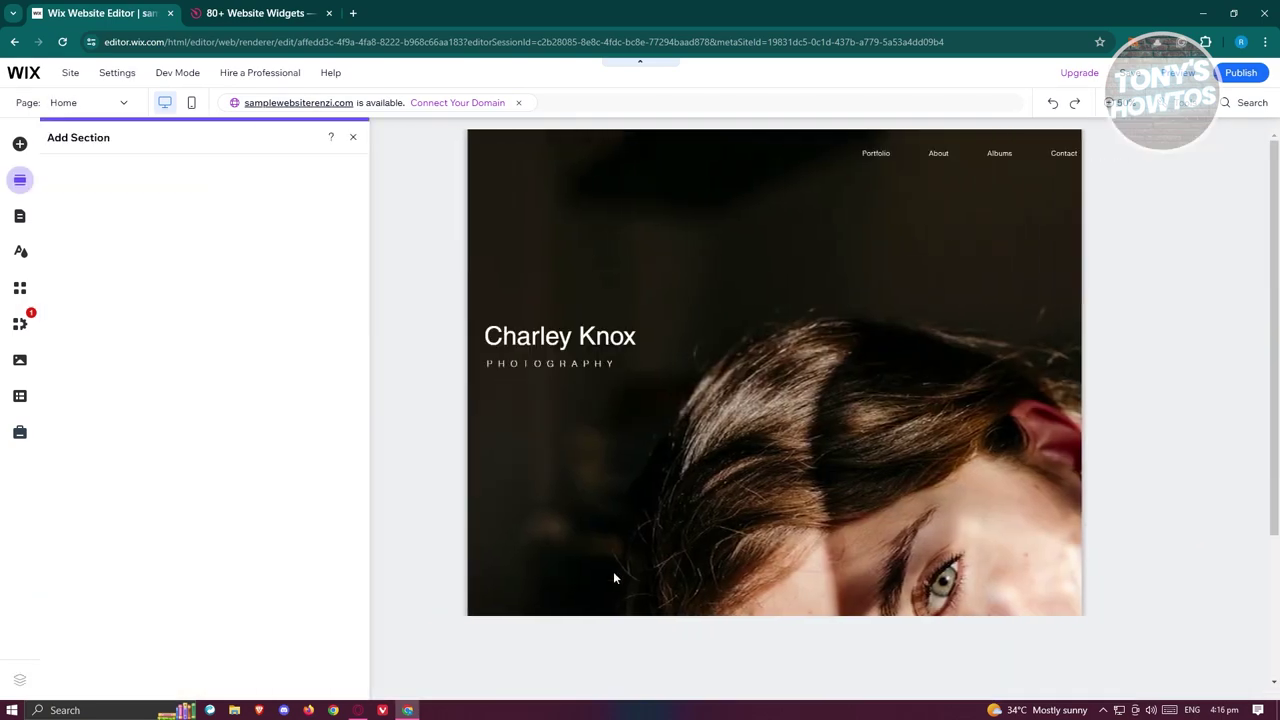
left_click(130, 168)
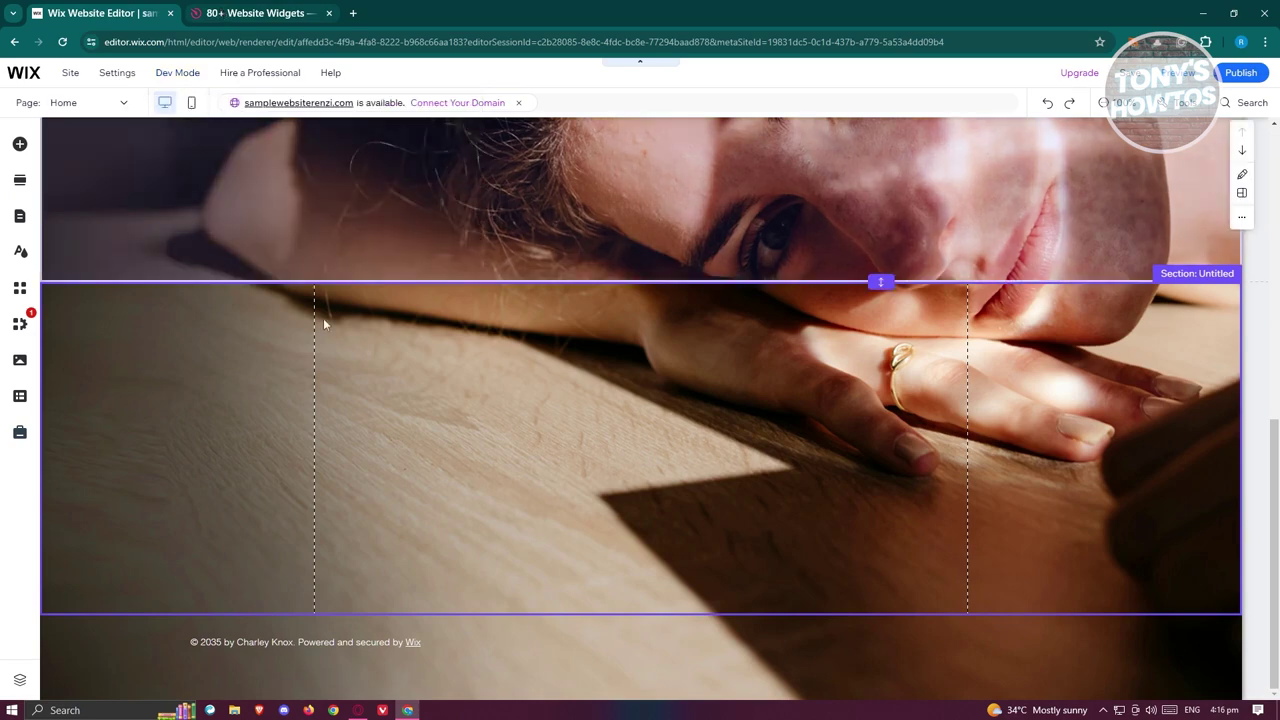
Switch to the Elfsight site, search its widget catalog for "RSS" and open the RSS Feed widget
left_click(220, 12)
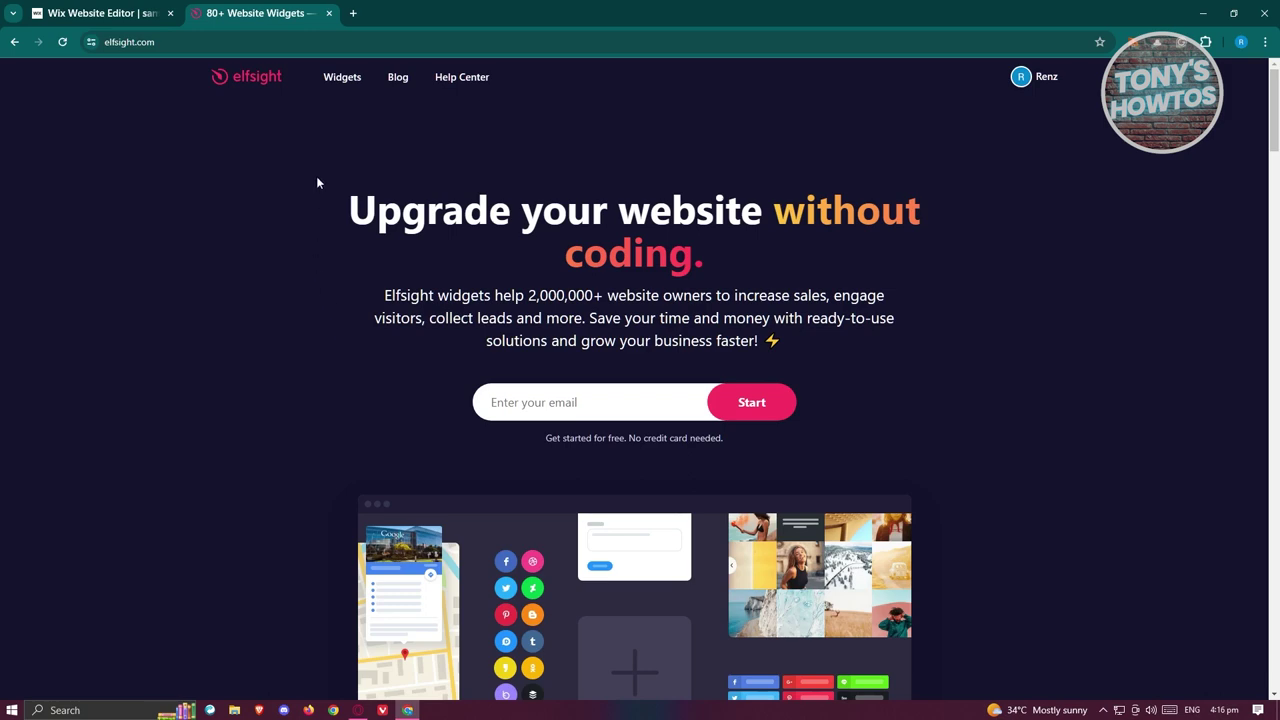
mouse_move(343, 88)
left_click(343, 80)
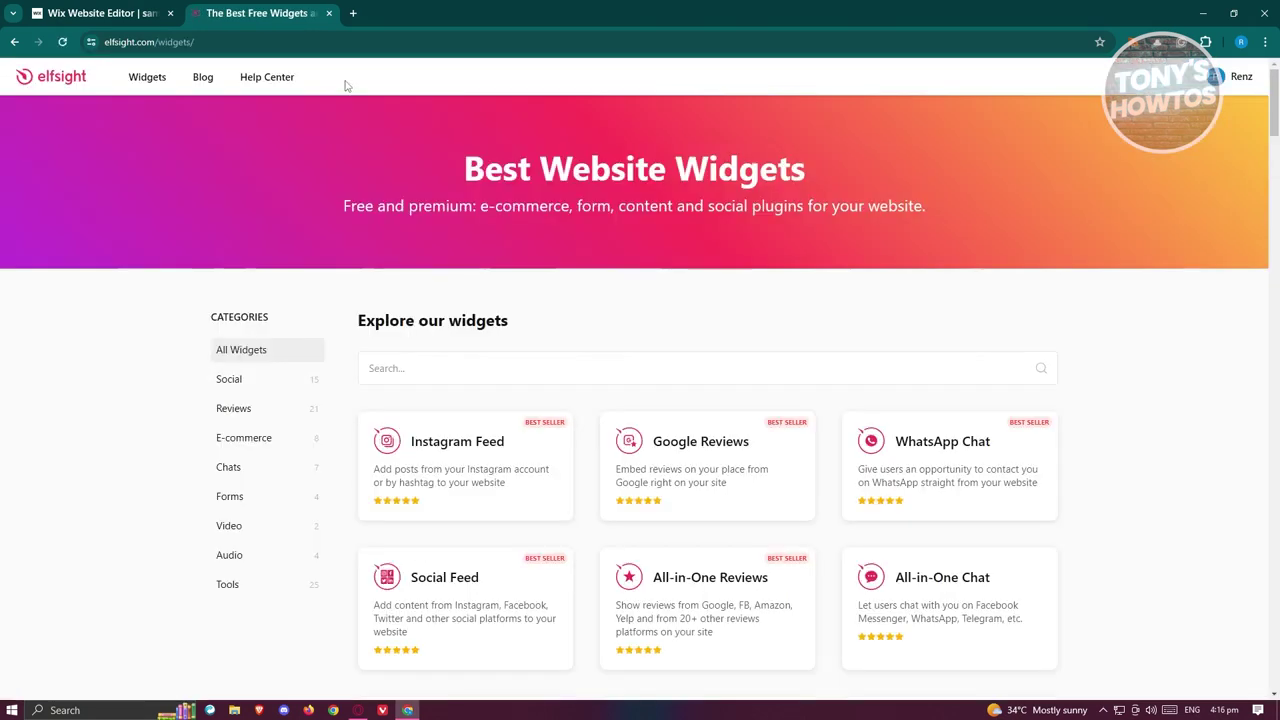
left_click(484, 367)
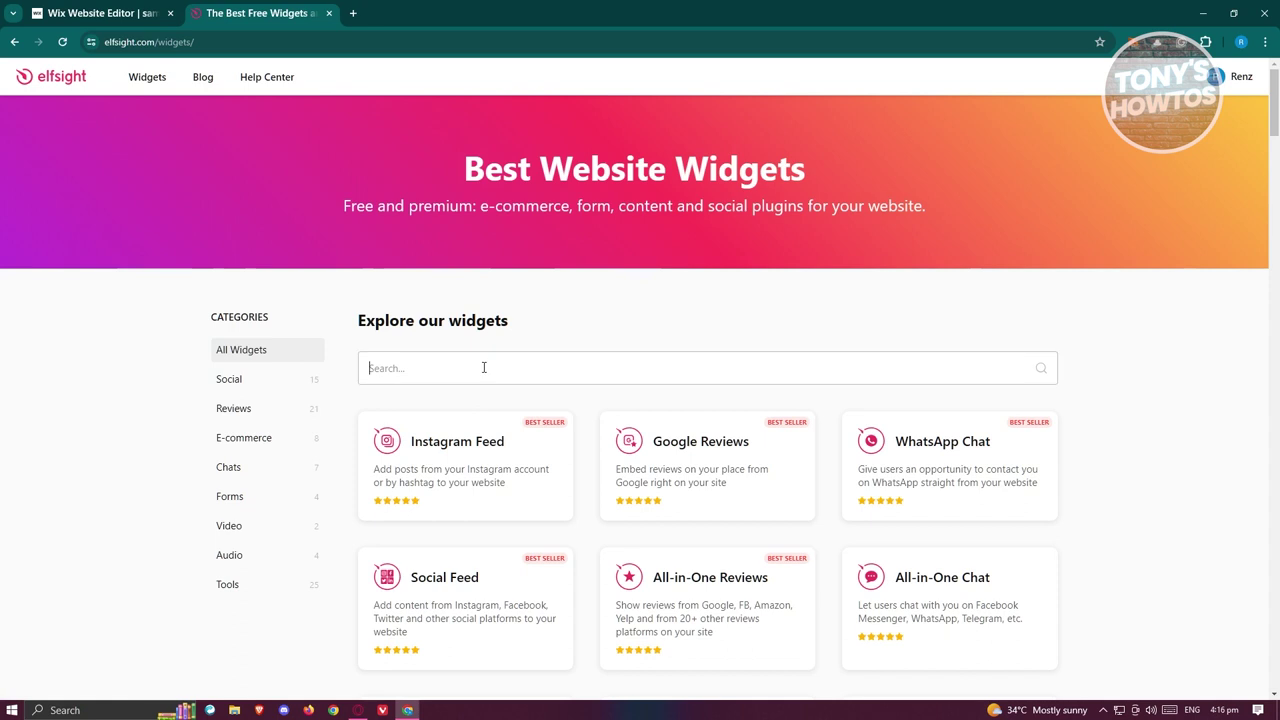
type("RSS")
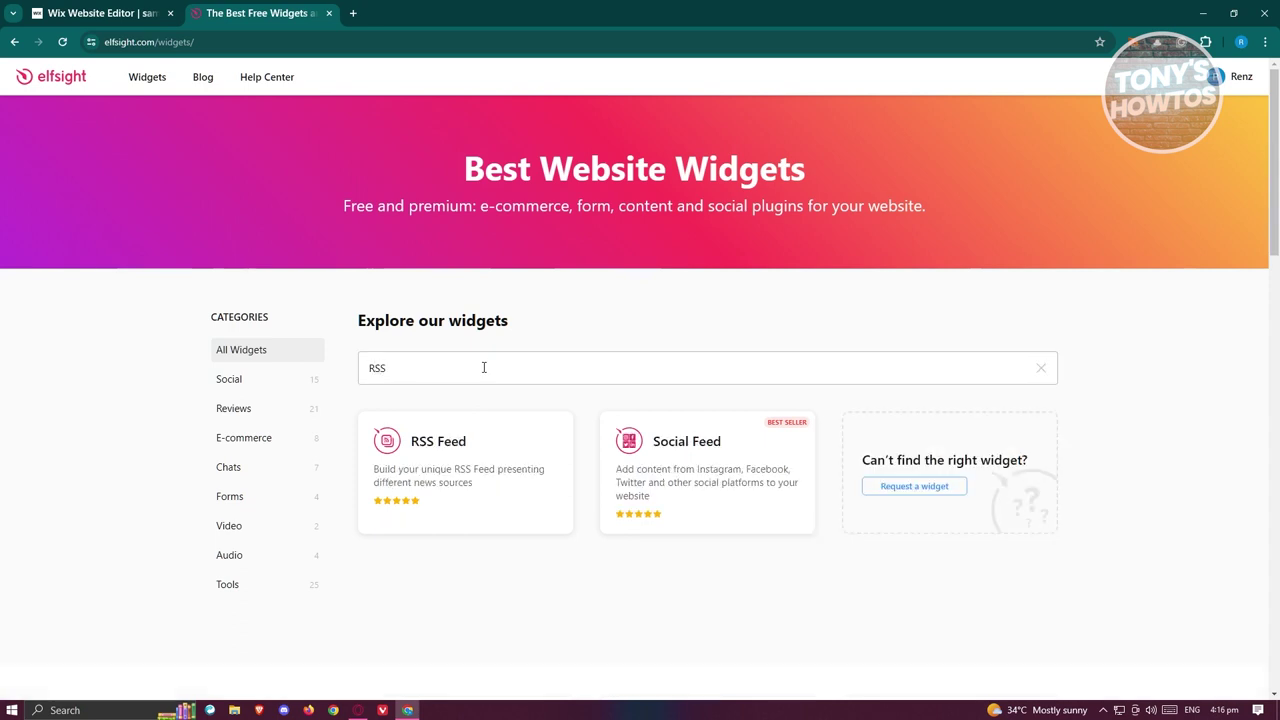
left_click(486, 456)
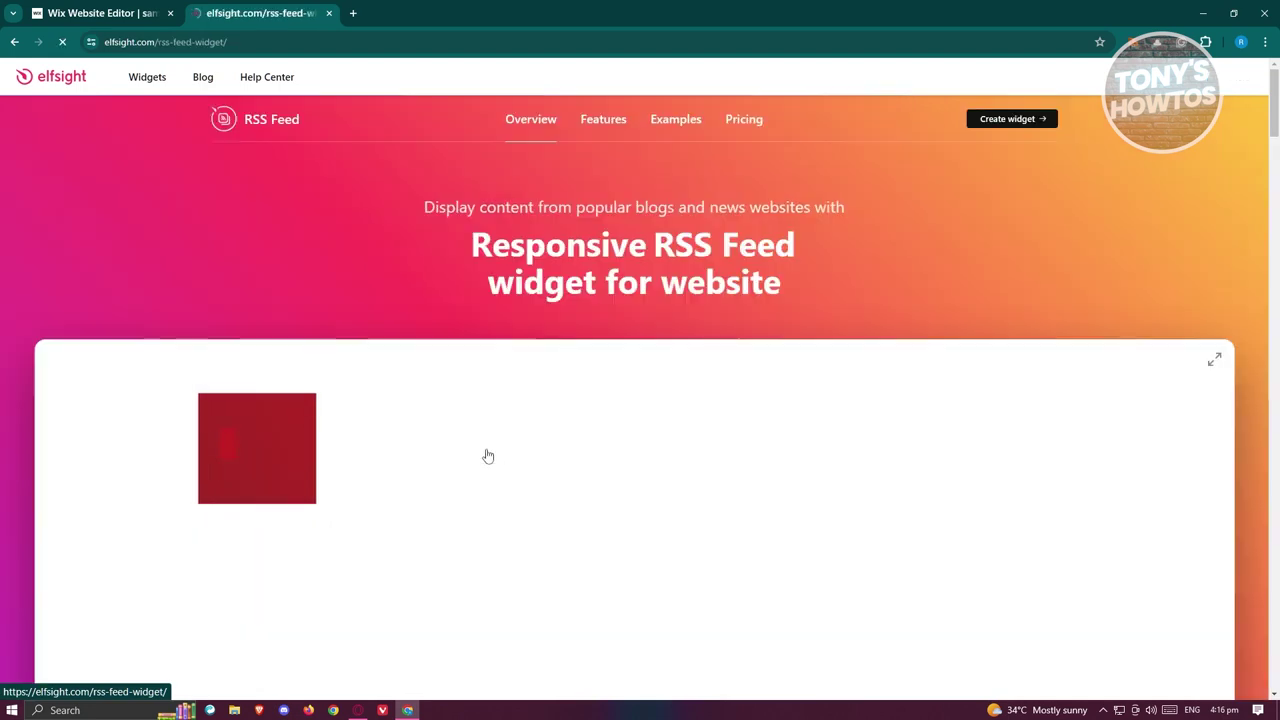
Preview the Masonry Dark, Grid, Timeline, Full Width Carousel and Masonry templates for the RSS Feed widget
scroll(470, 478, "down", 1)
scroll(470, 478, "down", 2)
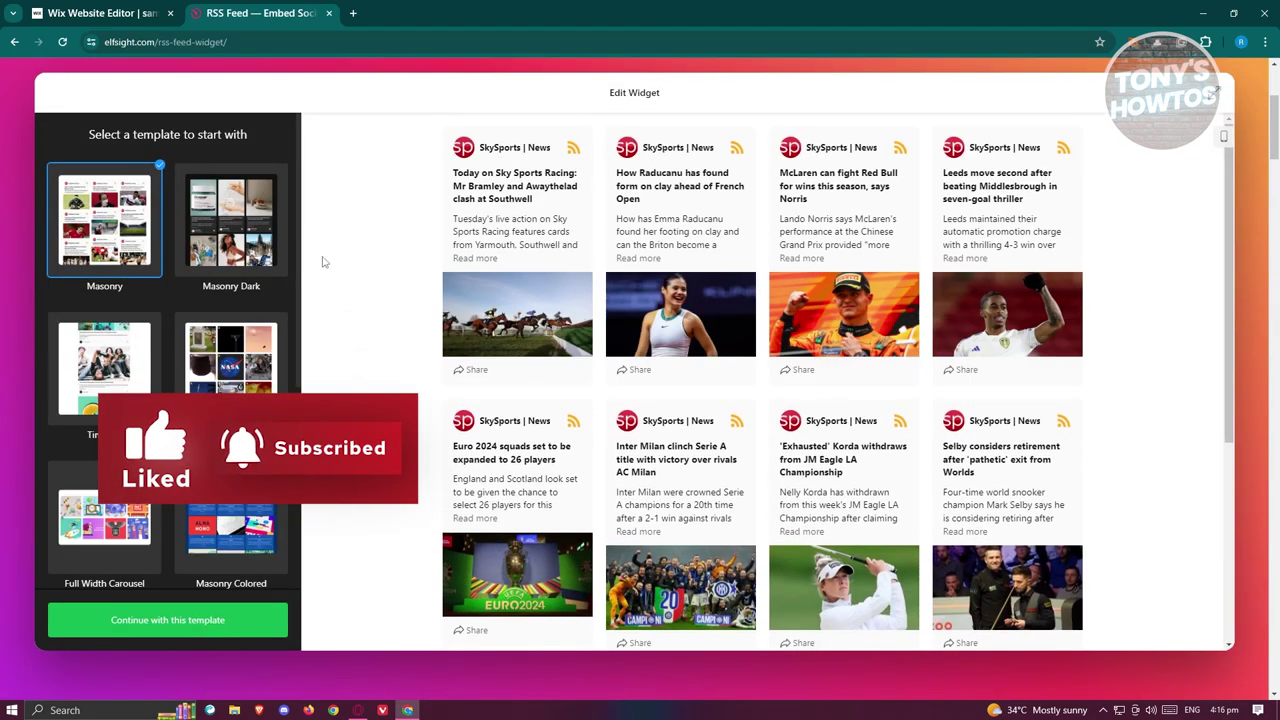
left_click(260, 245)
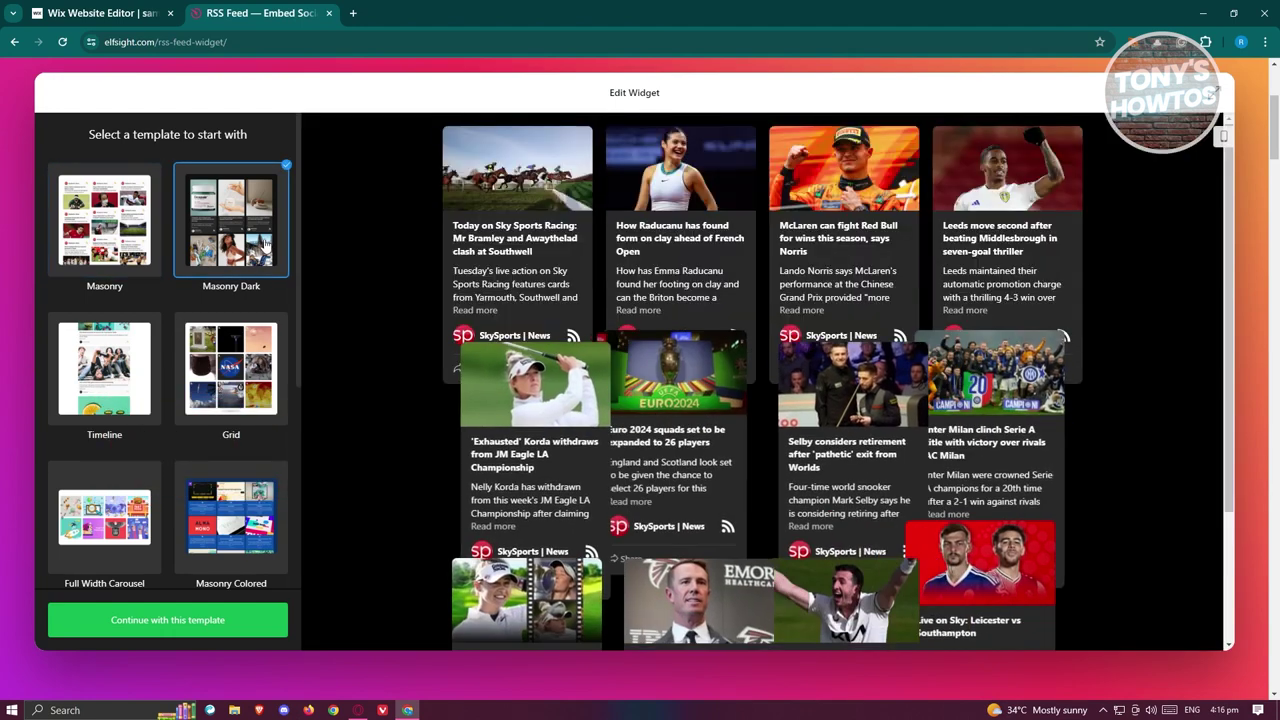
left_click(235, 392)
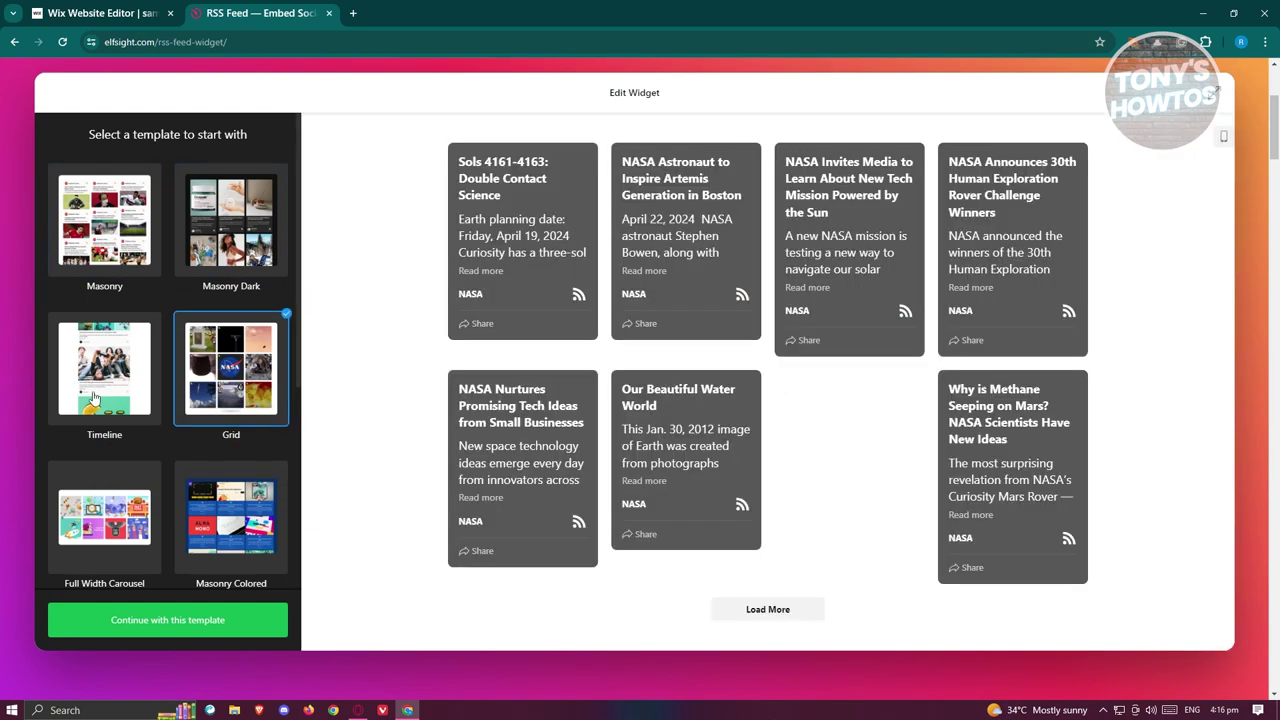
left_click(95, 400)
left_click(110, 527)
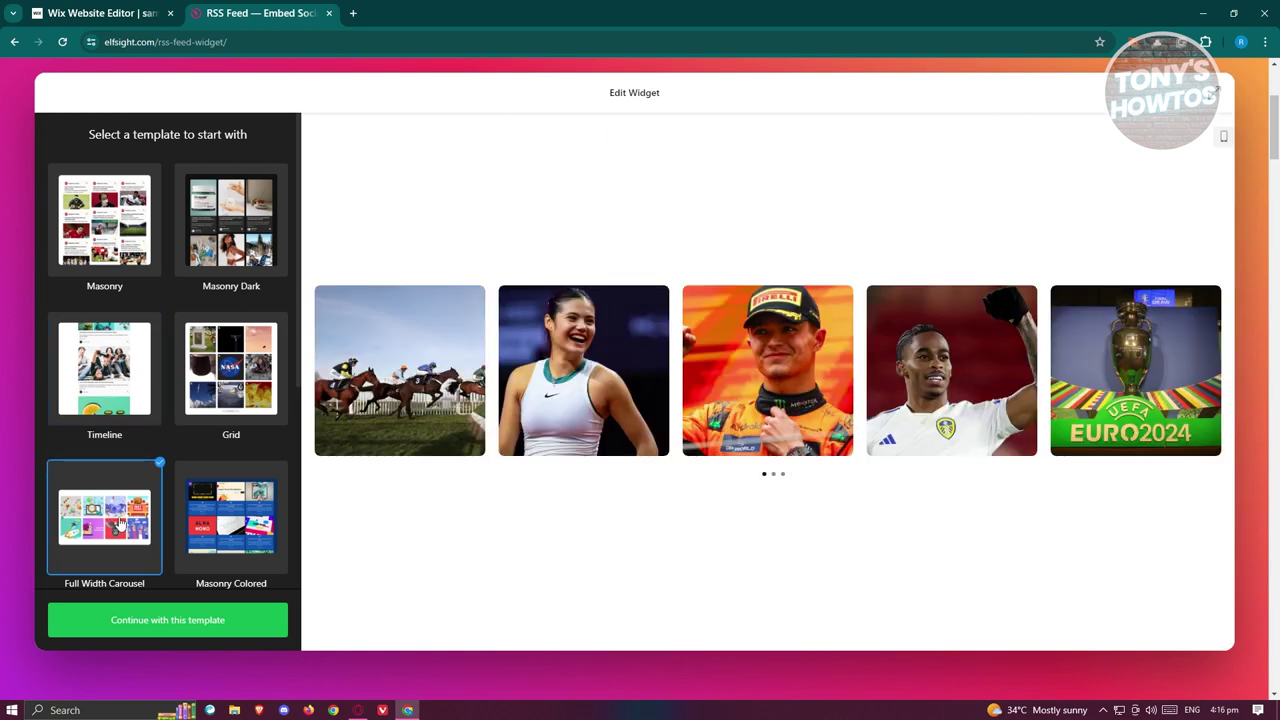
left_click(237, 388)
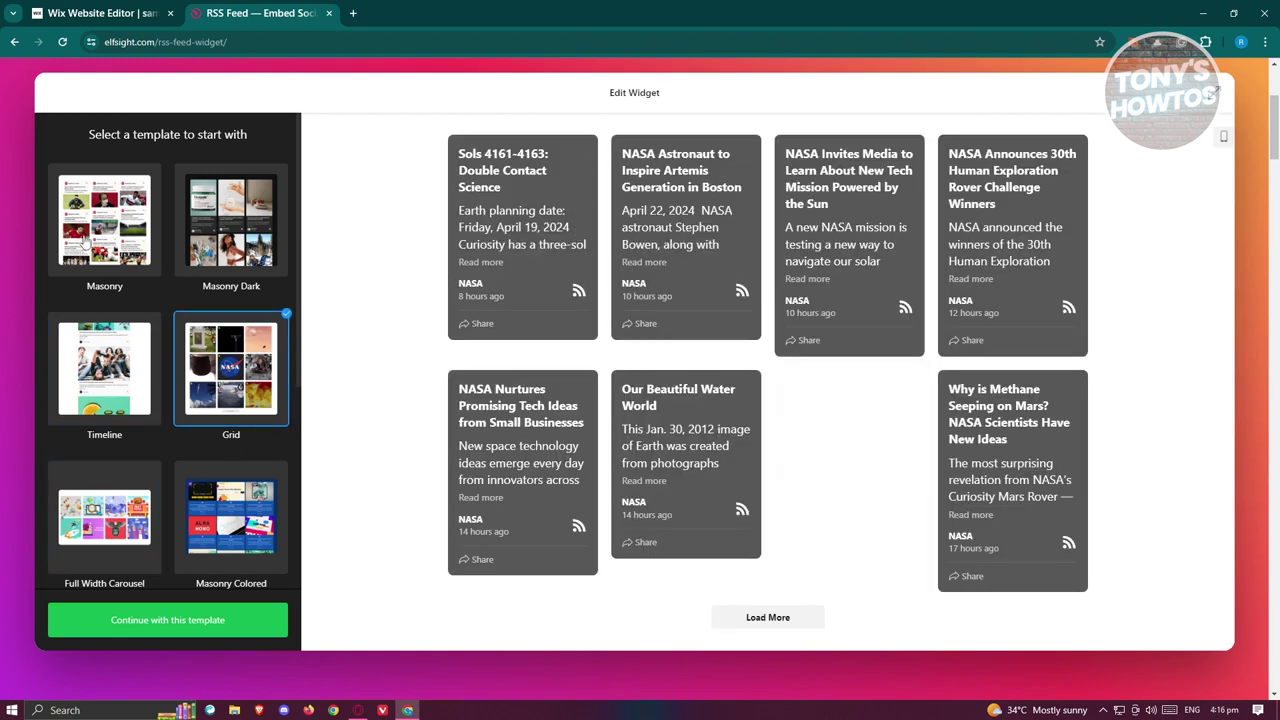
left_click(100, 205)
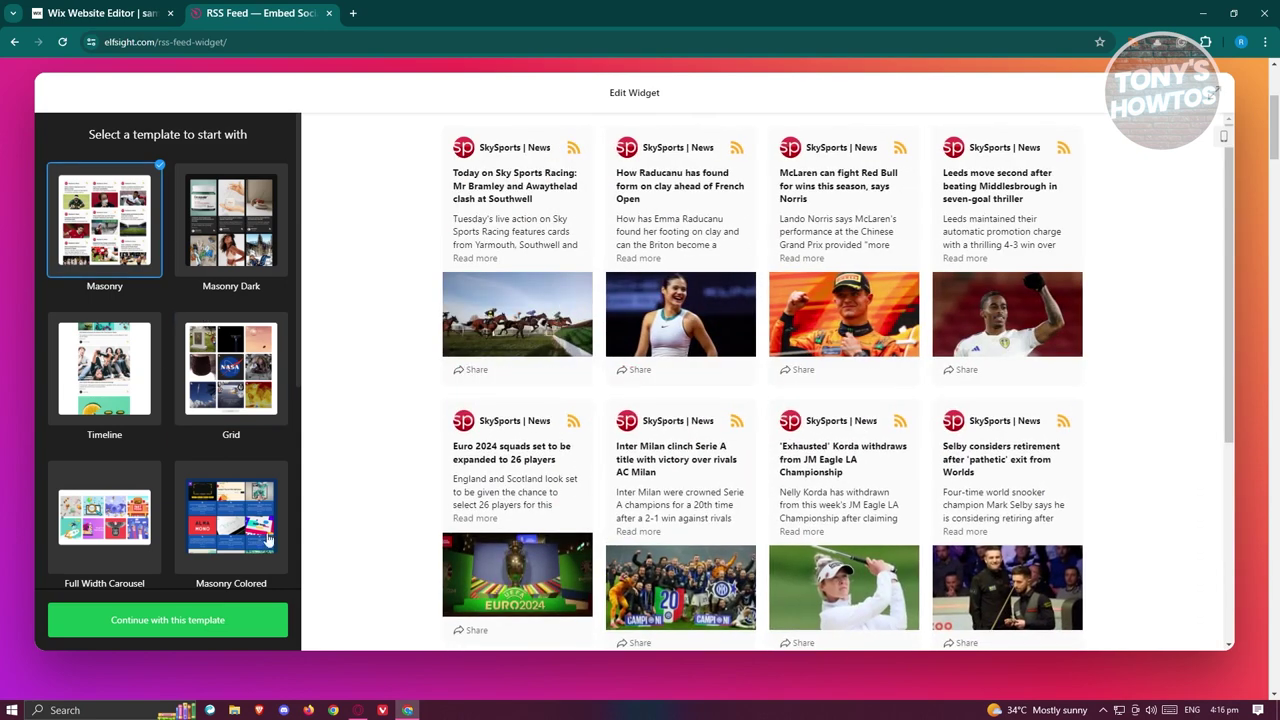
left_click(232, 372)
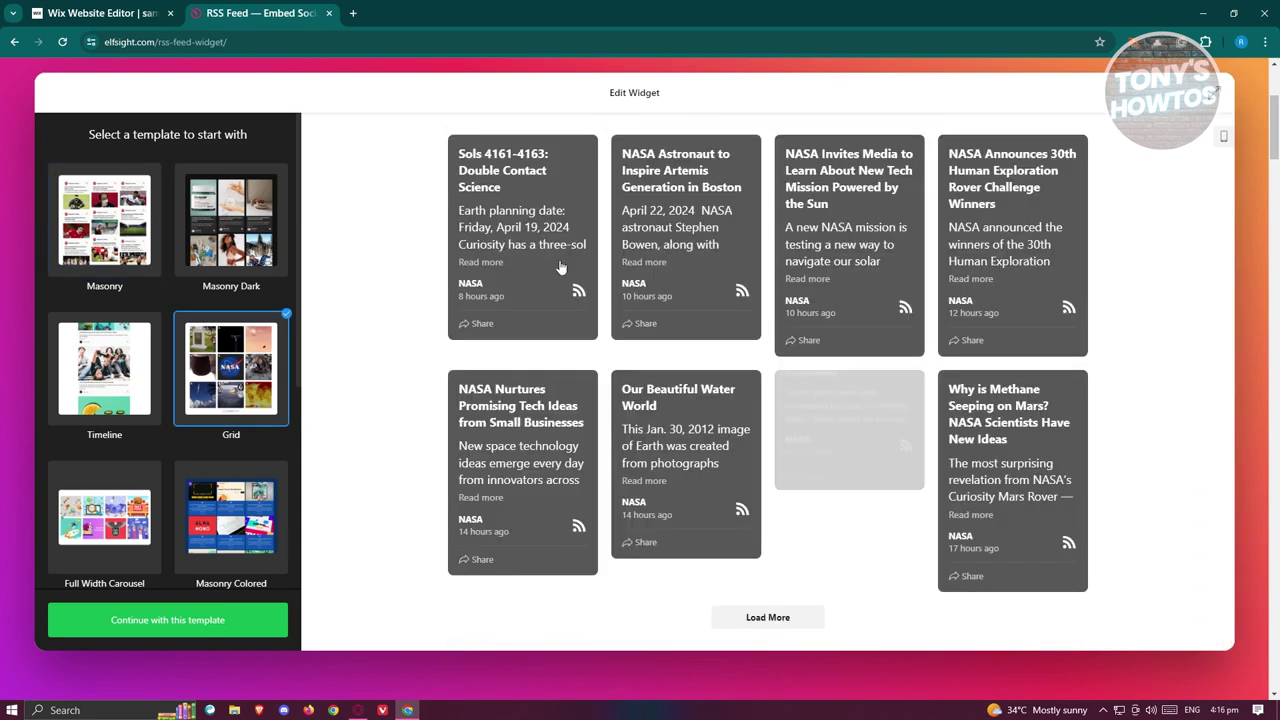
left_click(129, 634)
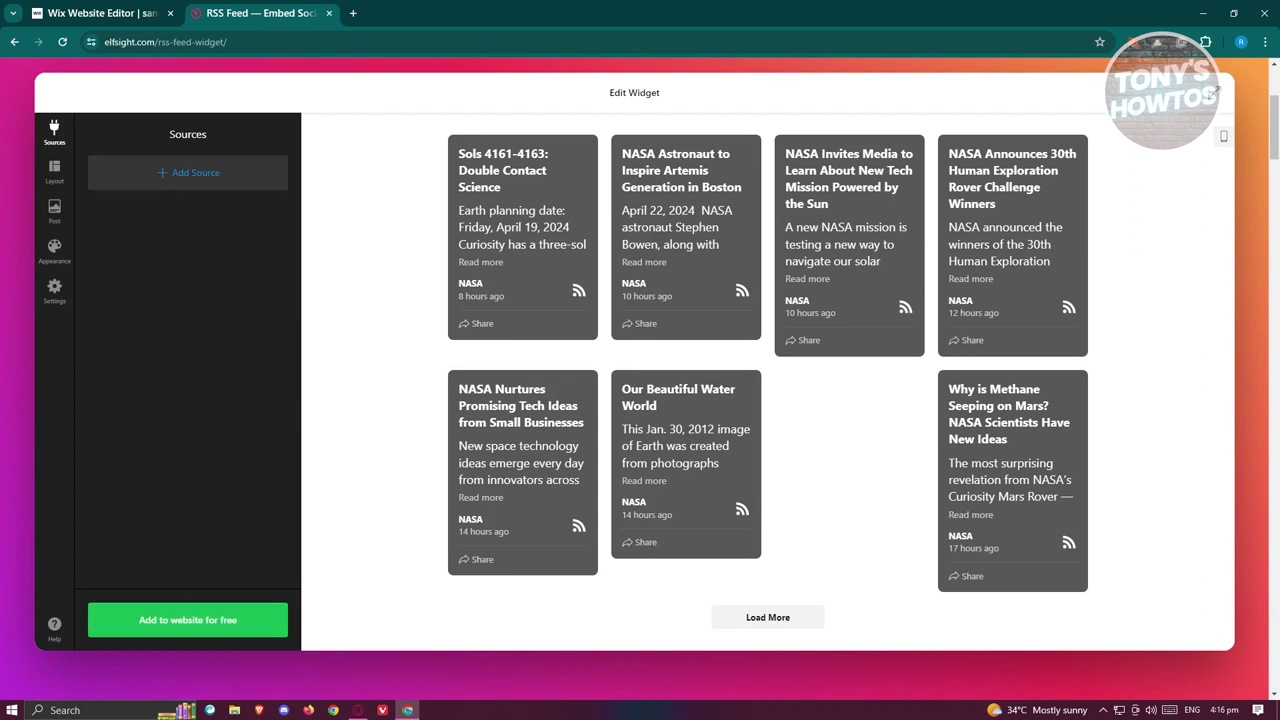
left_click(188, 172)
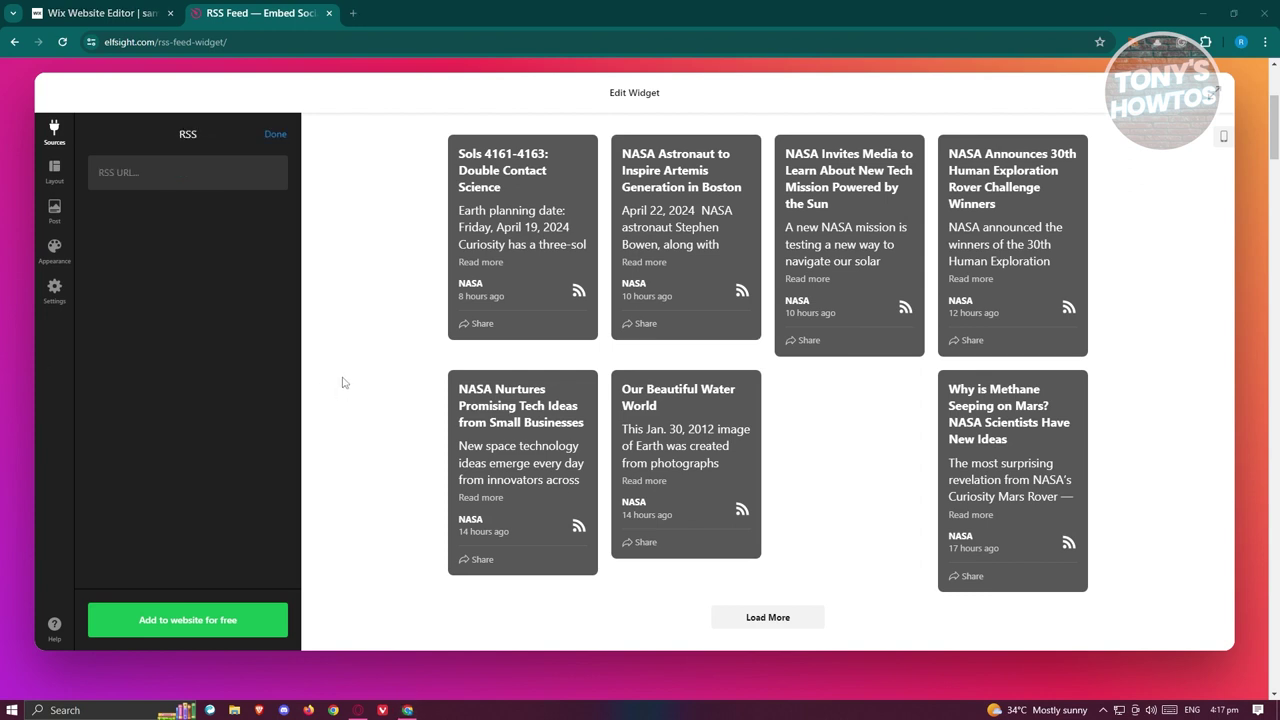
left_click(209, 166)
type("http://rss.cnn.com/rss/cnn_topstories.rss")
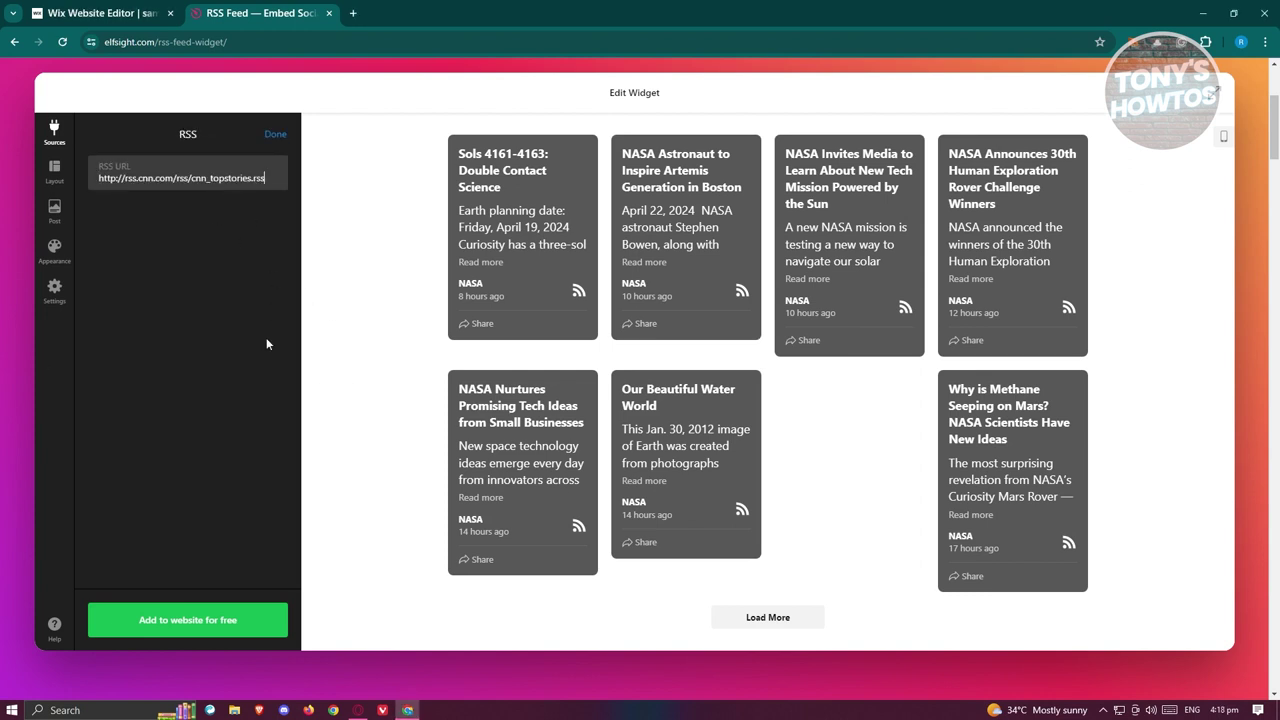
Look at the filter types offered for the RSS source, then return to the source settings
left_click(242, 230)
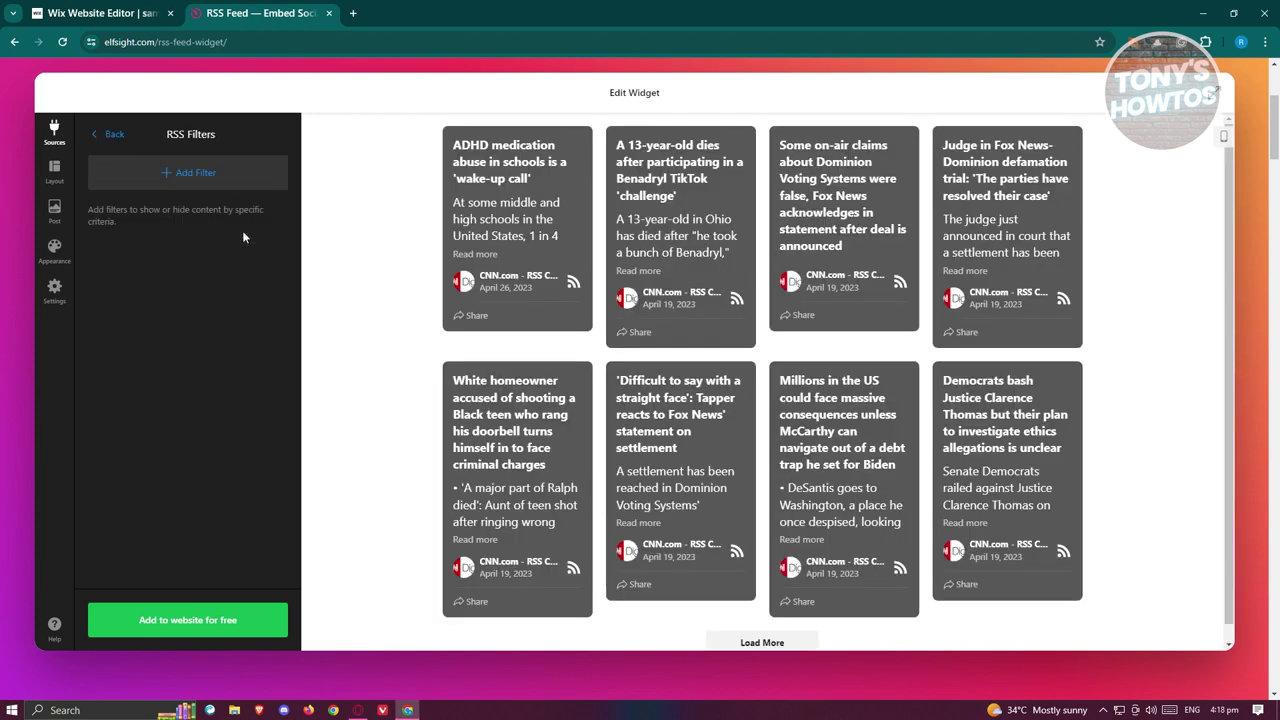
left_click(190, 185)
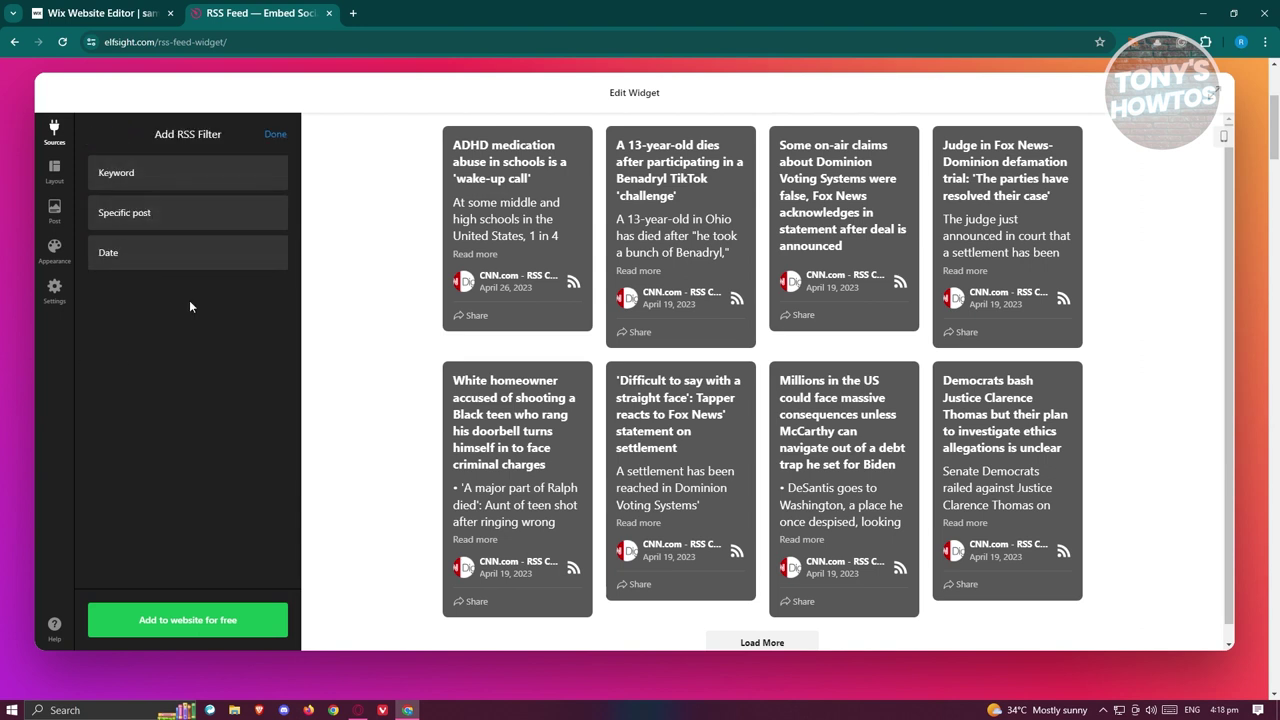
left_click(276, 135)
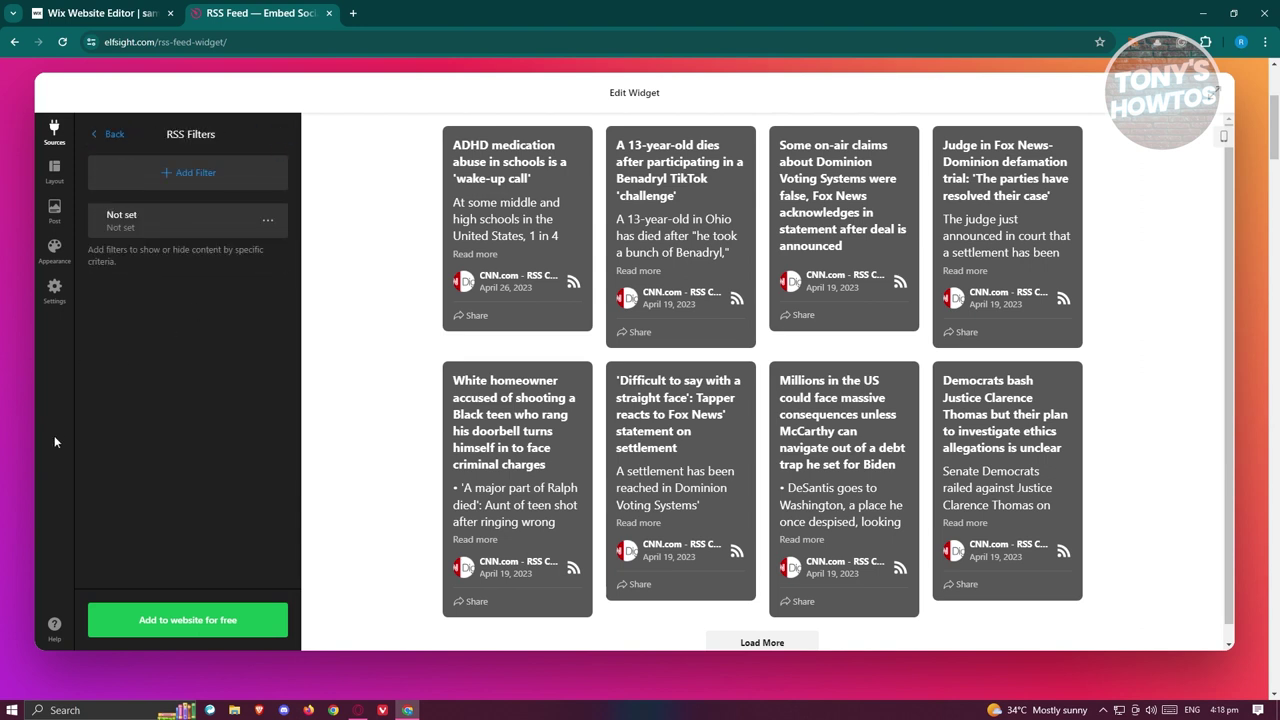
left_click(100, 133)
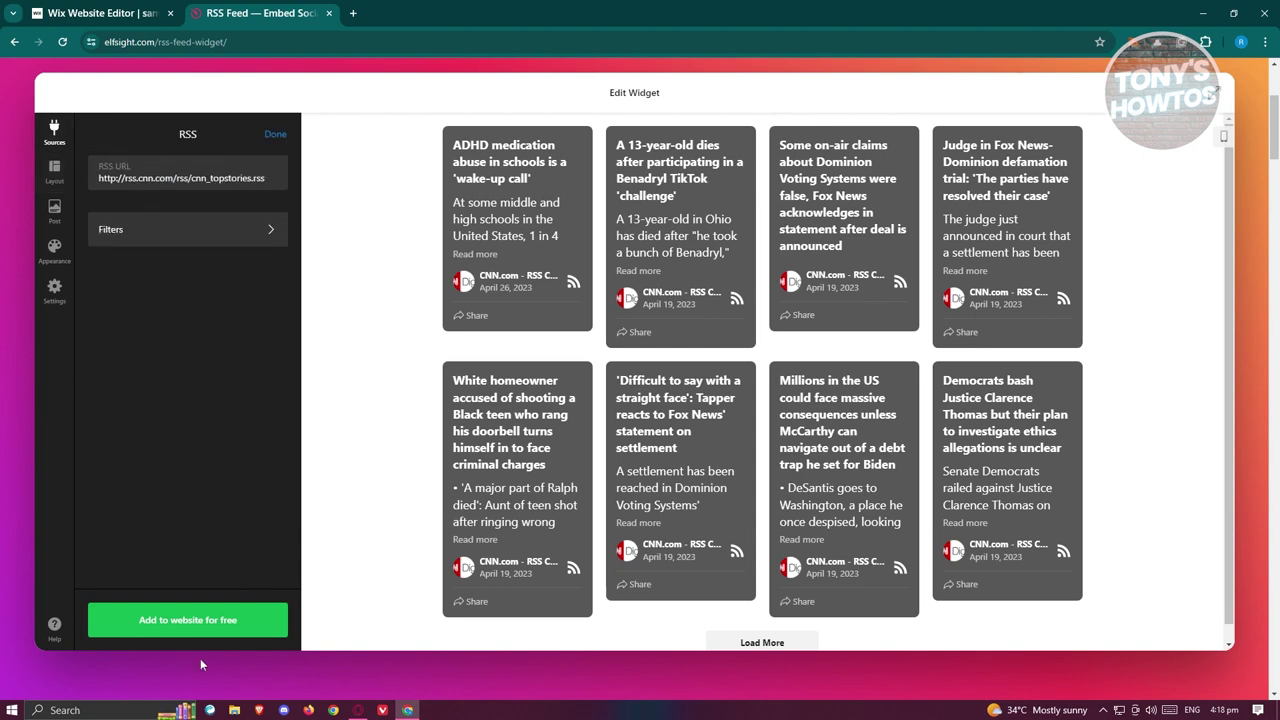
Review the widget's layout, post and appearance settings
left_click(54, 170)
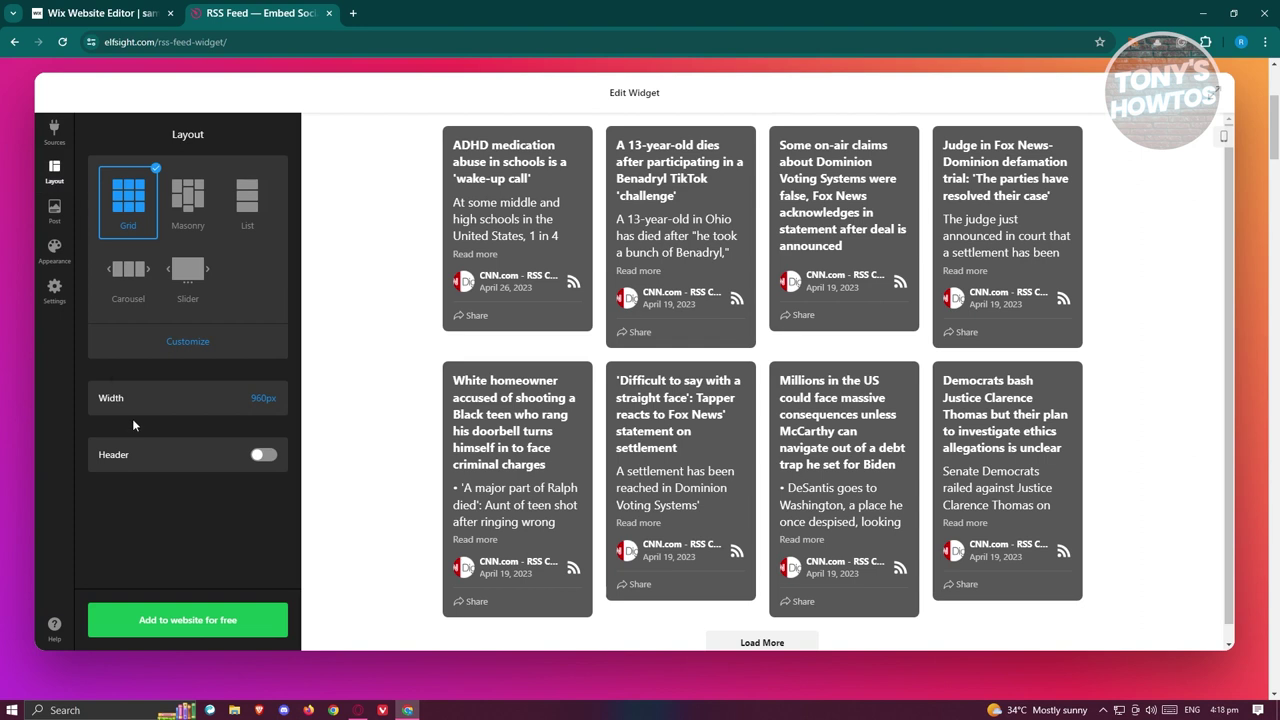
left_click(56, 218)
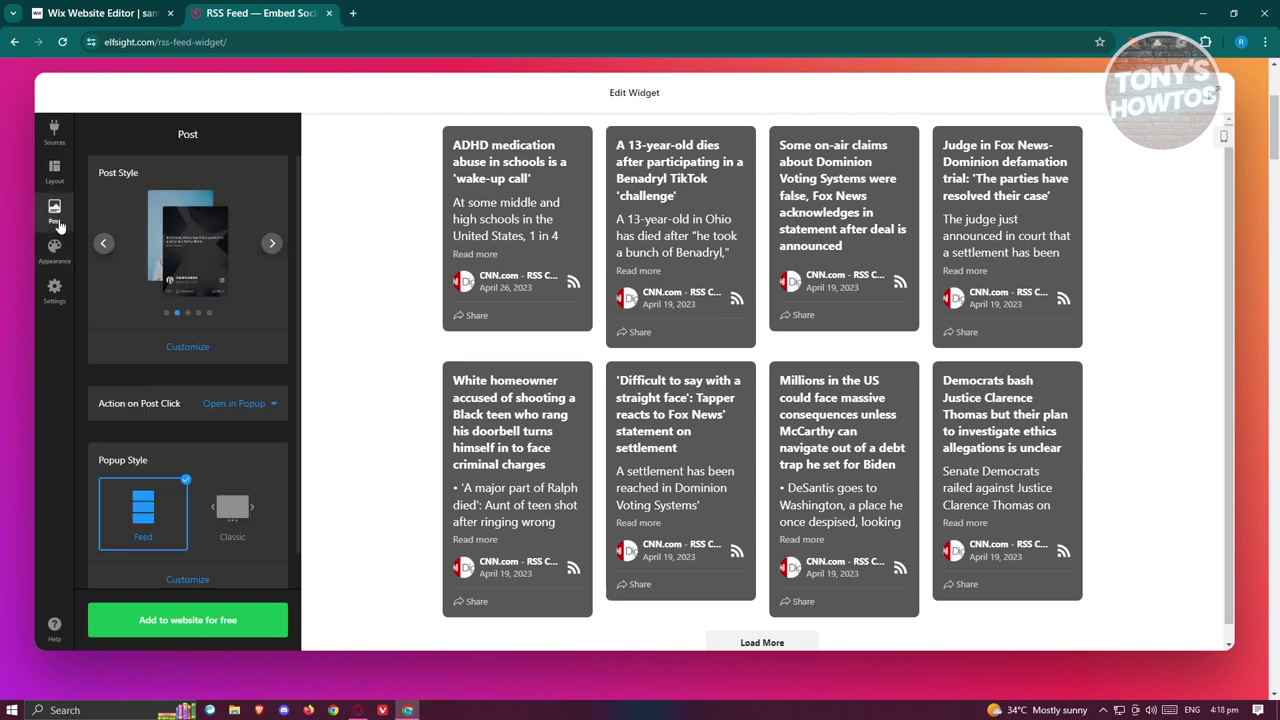
left_click(55, 249)
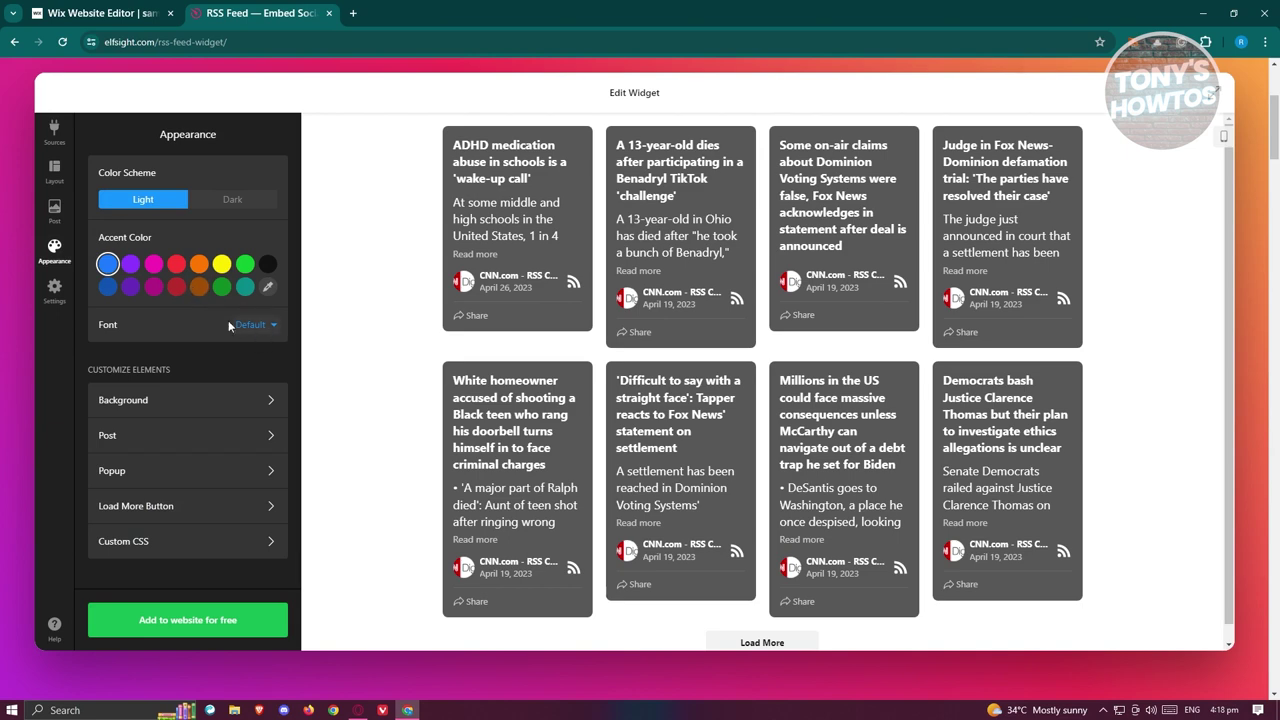
scroll(200, 440, "down", 2)
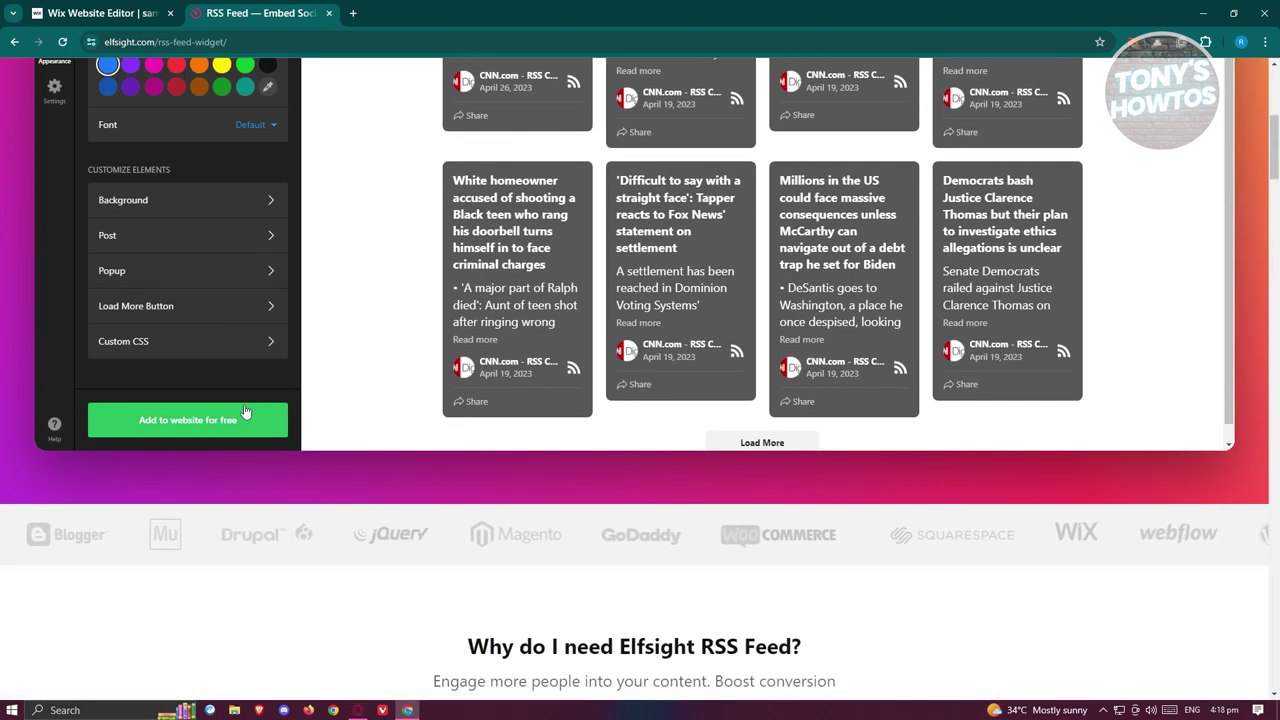
Add the RSS Feed widget to the website for free, dismiss the plan selection and close the widget editor
scroll(317, 470, "up", 2)
scroll(317, 481, "up", 1)
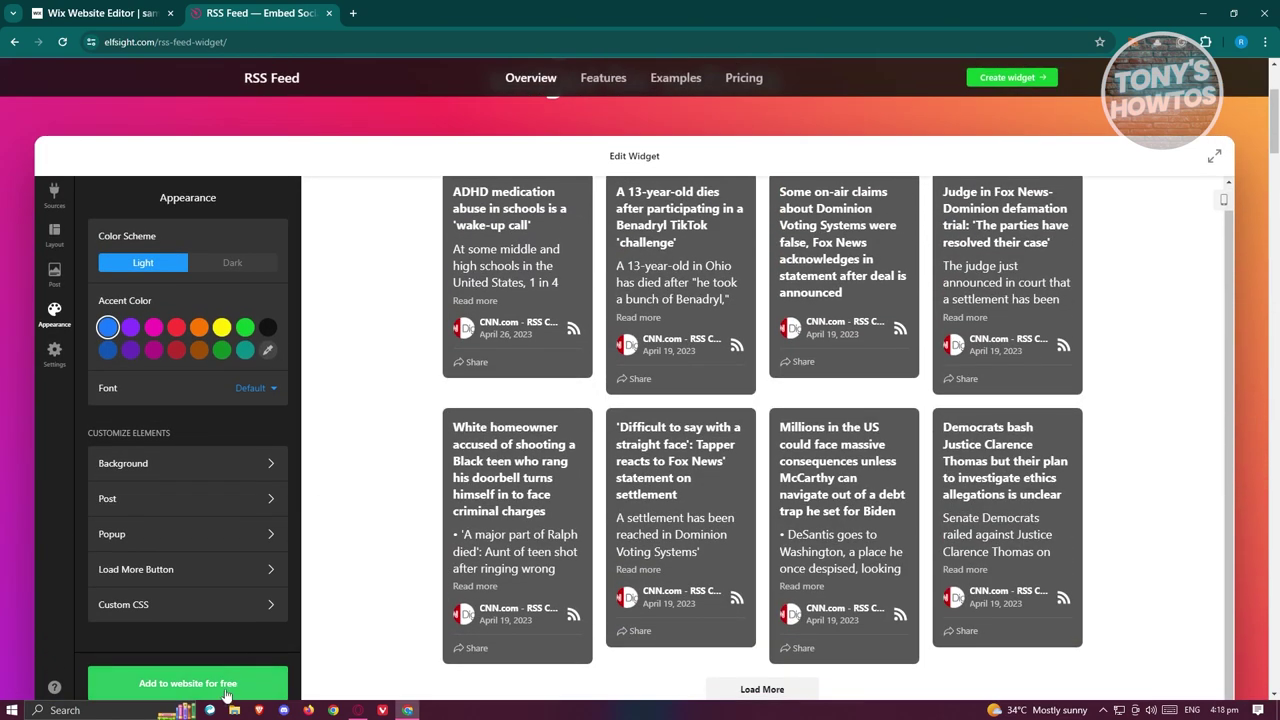
left_click(226, 690)
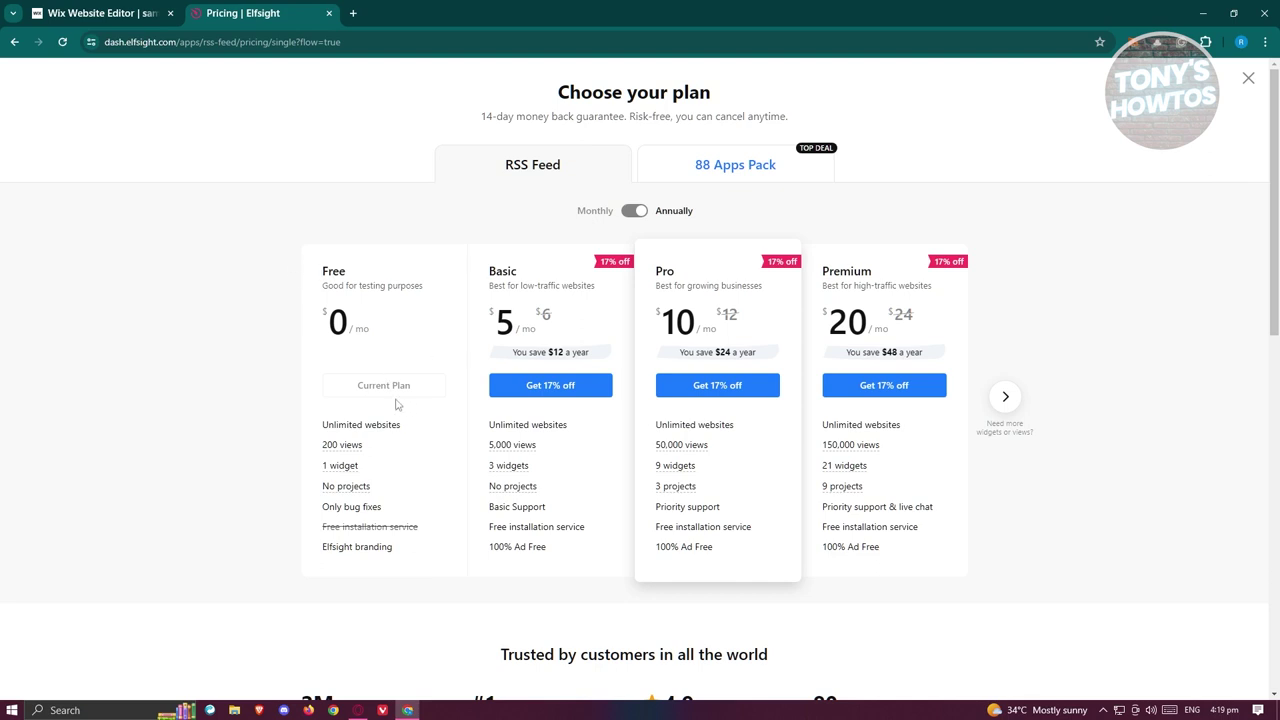
left_click(1248, 78)
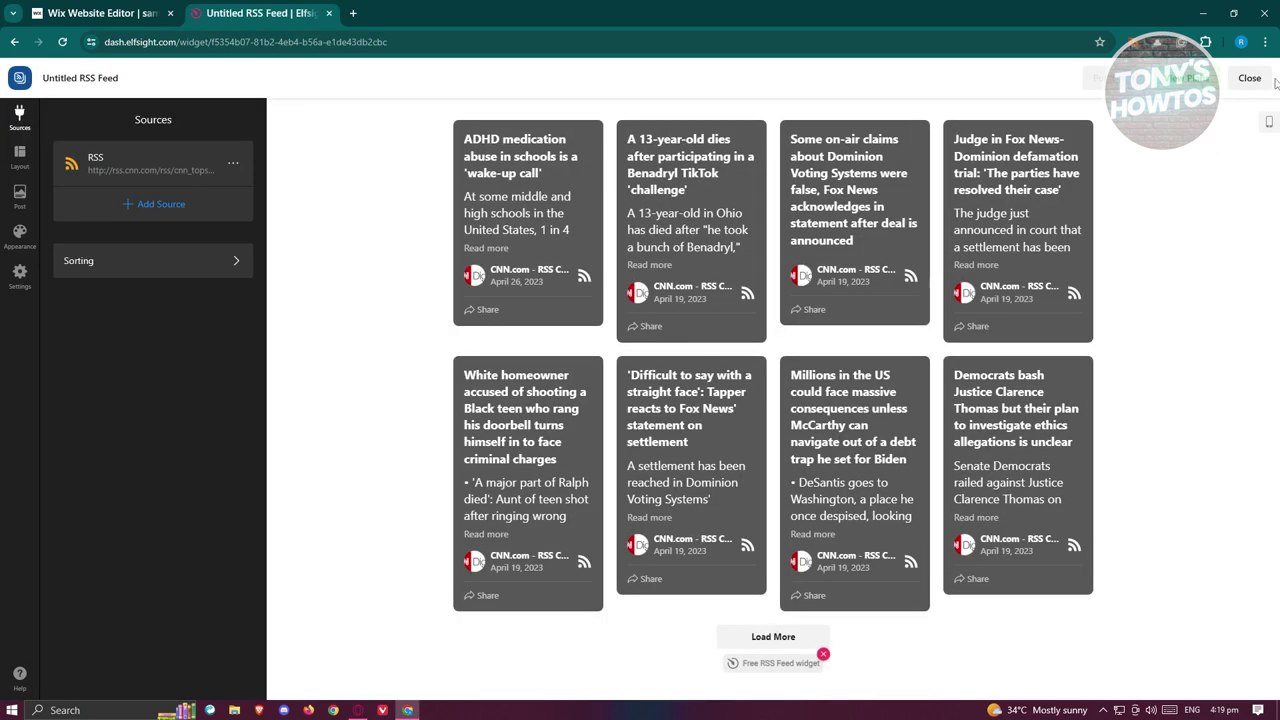
left_click(1249, 78)
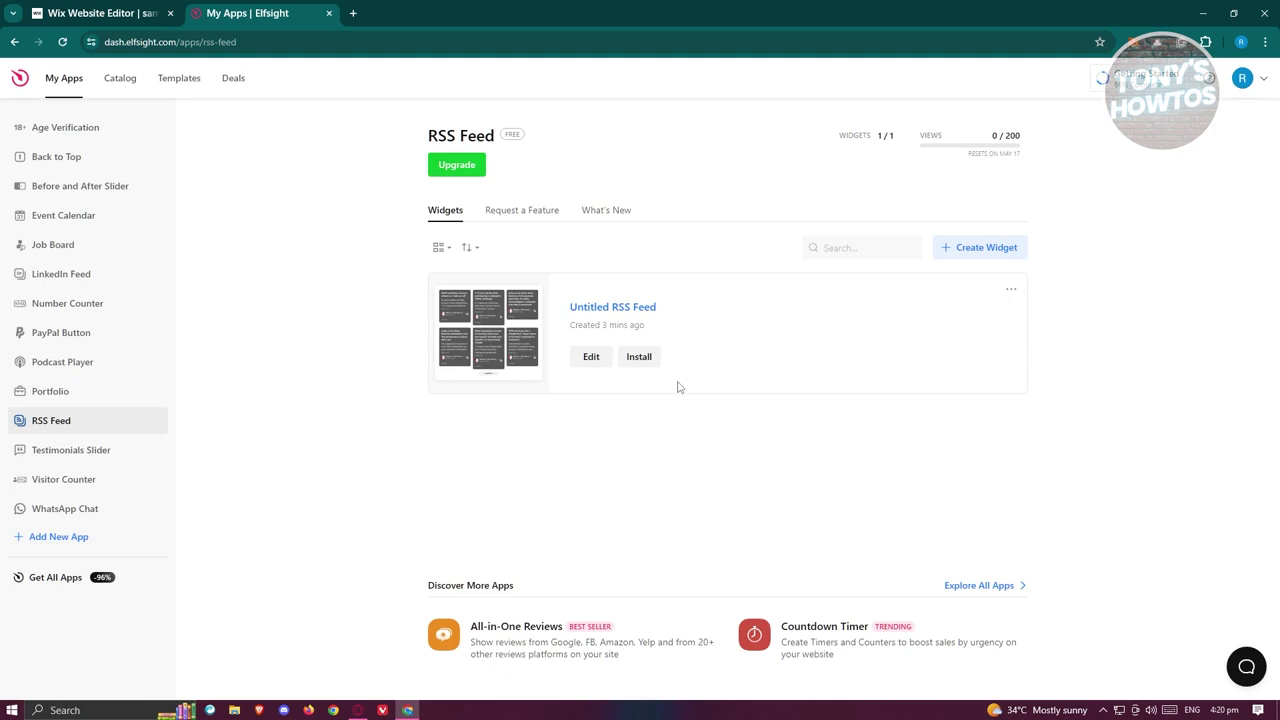
Copy the embed code of the Untitled RSS Feed widget and switch back to the Wix editor
left_click(648, 370)
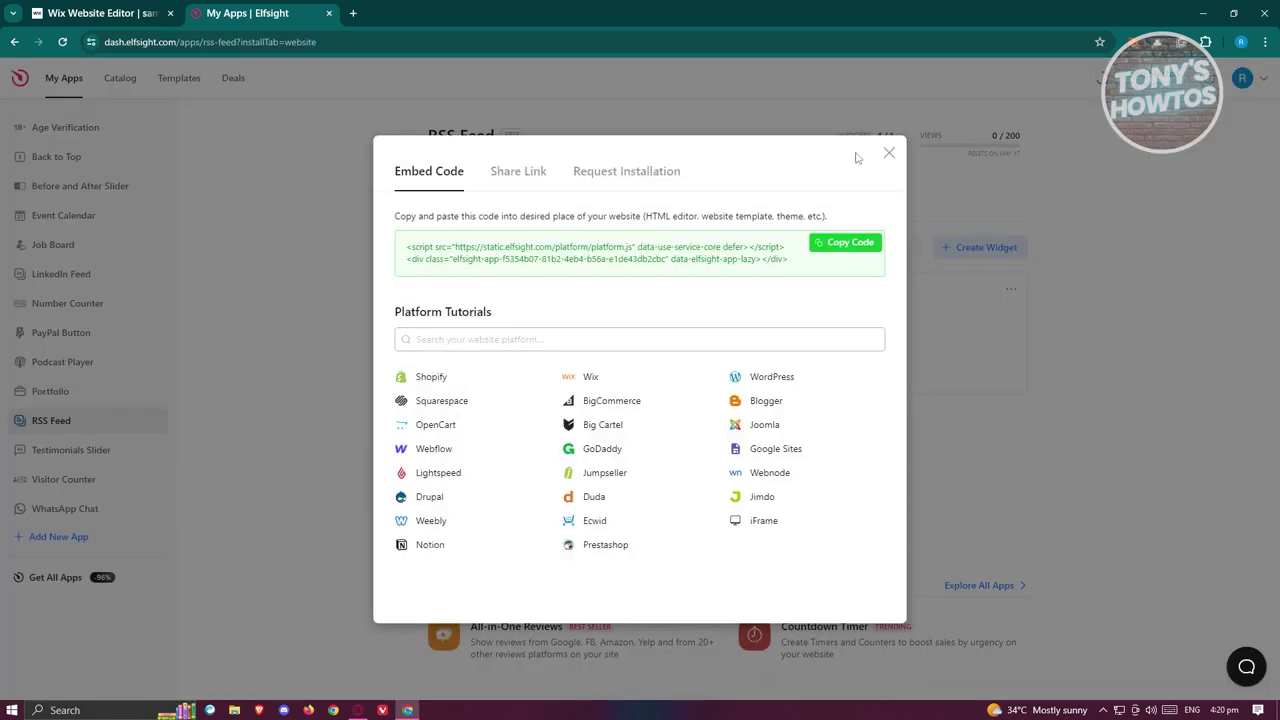
left_click(899, 161)
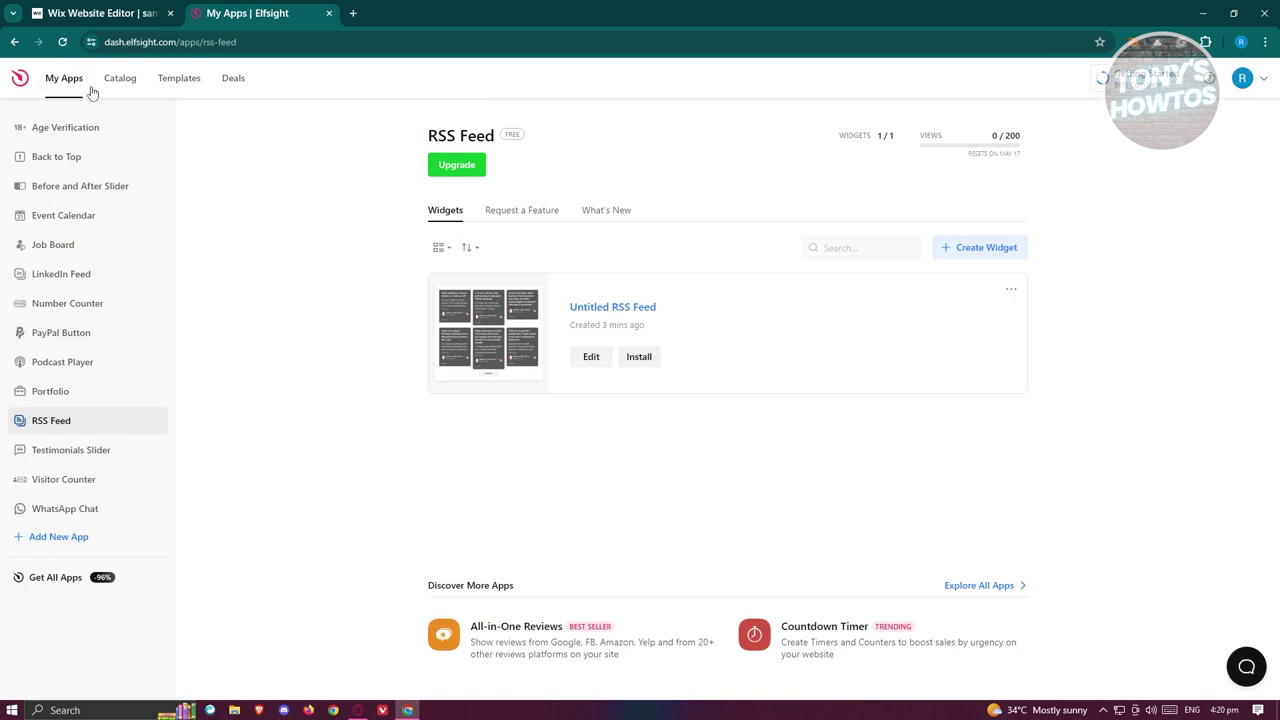
left_click(648, 357)
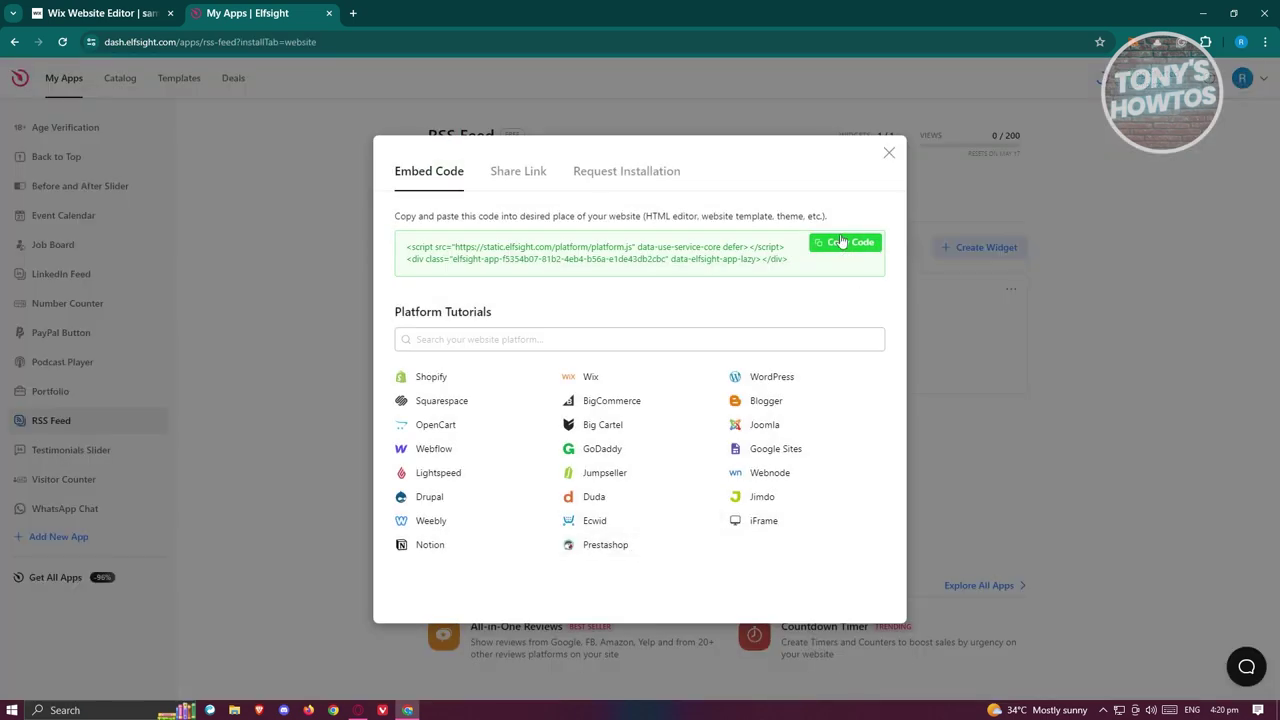
left_click(845, 246)
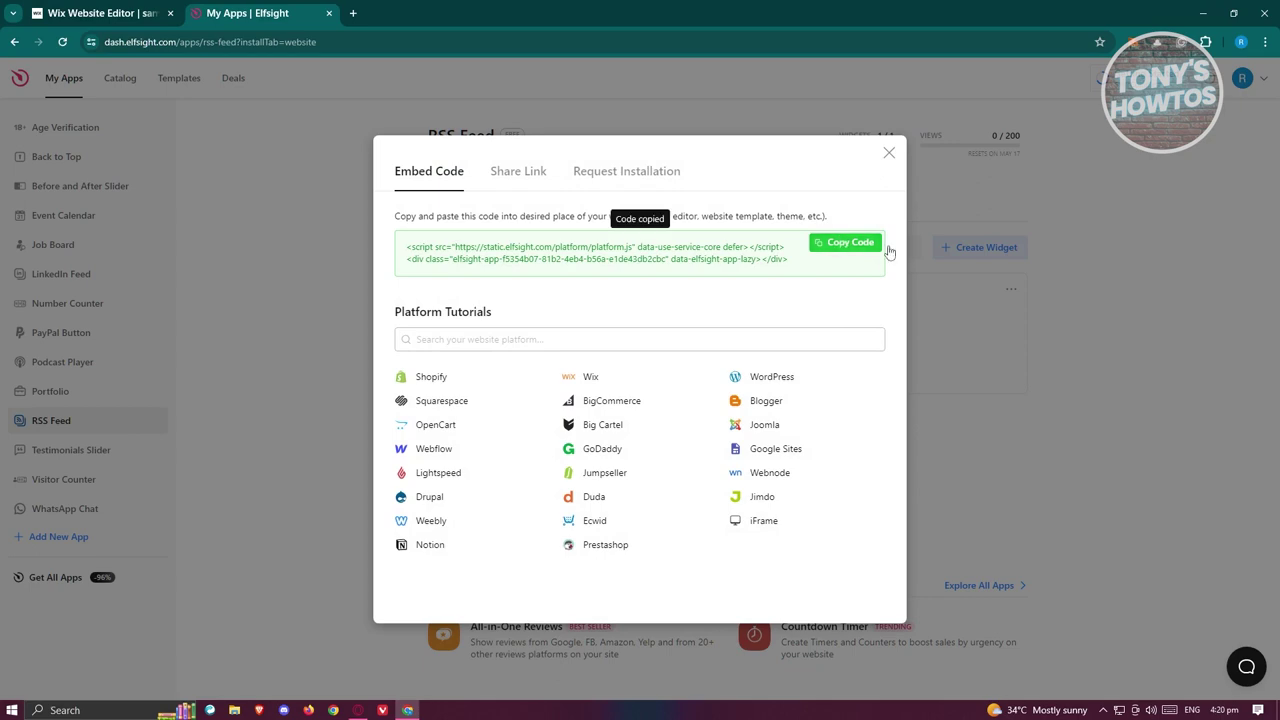
left_click(100, 13)
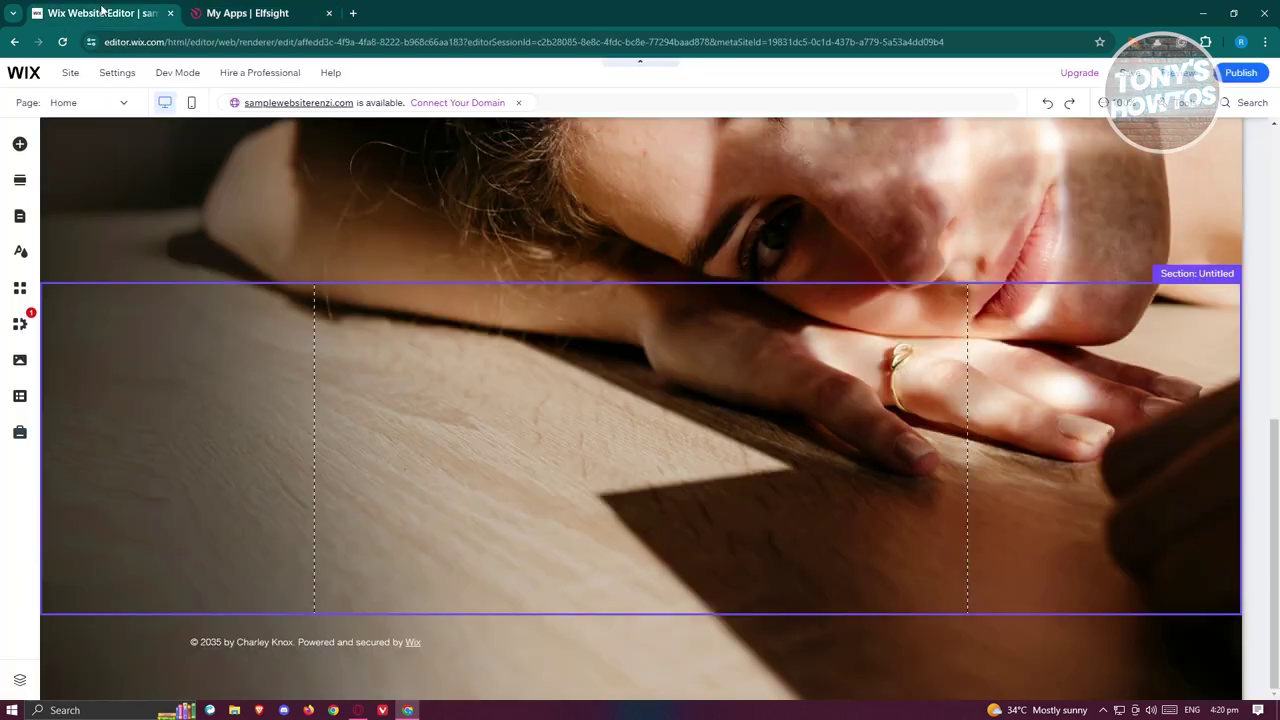
Add an Embed HTML element containing the copied Elfsight code and place it near the upper left of the untitled section
left_click(20, 144)
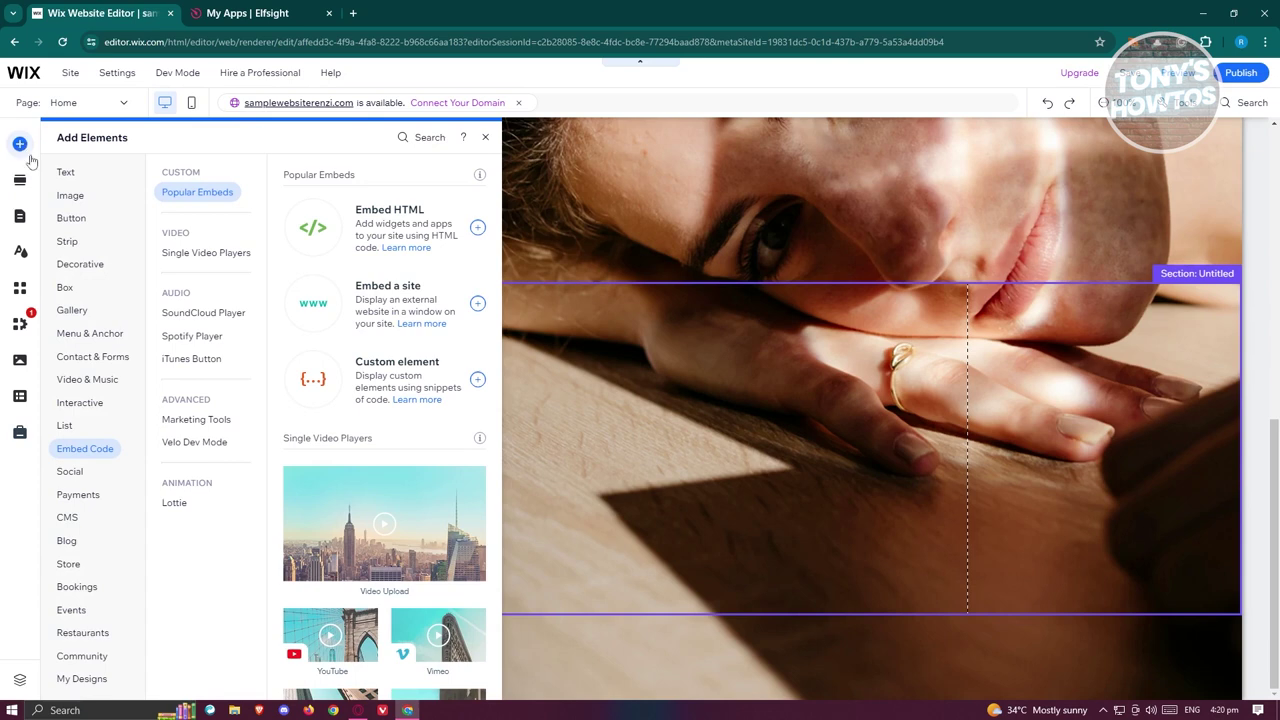
left_click(418, 226)
left_click(857, 308)
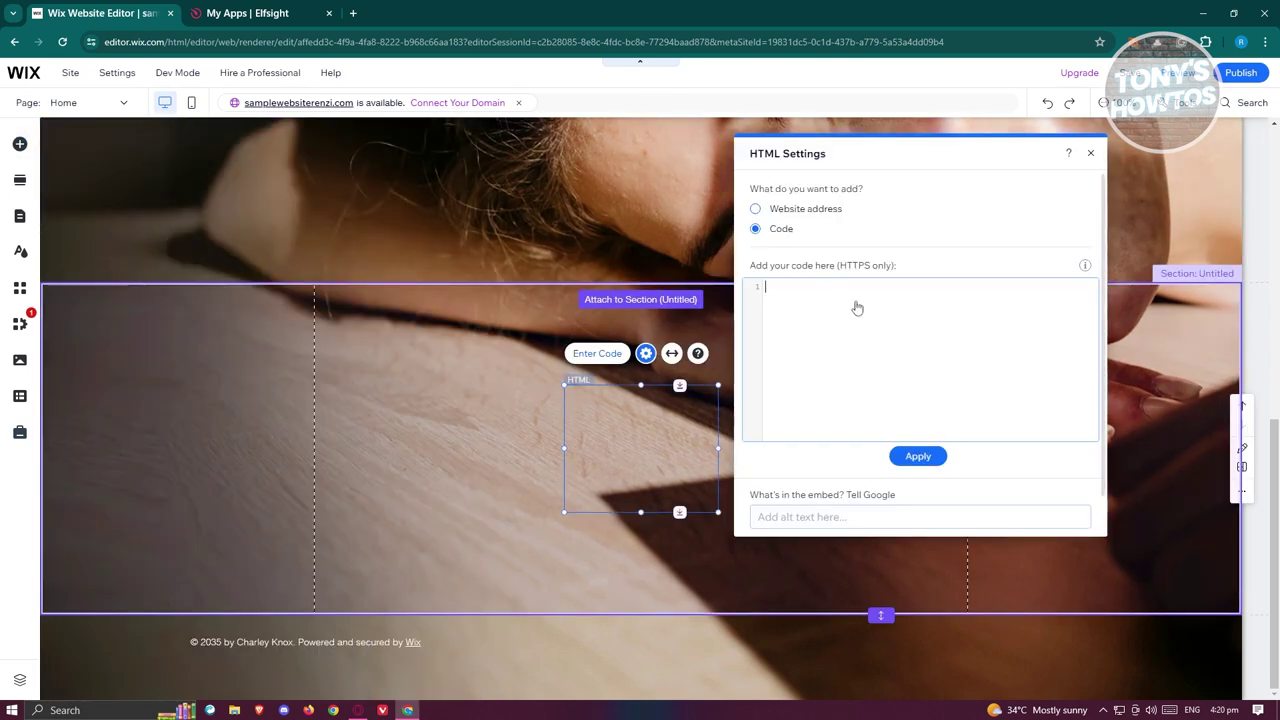
key("ctrl+v")
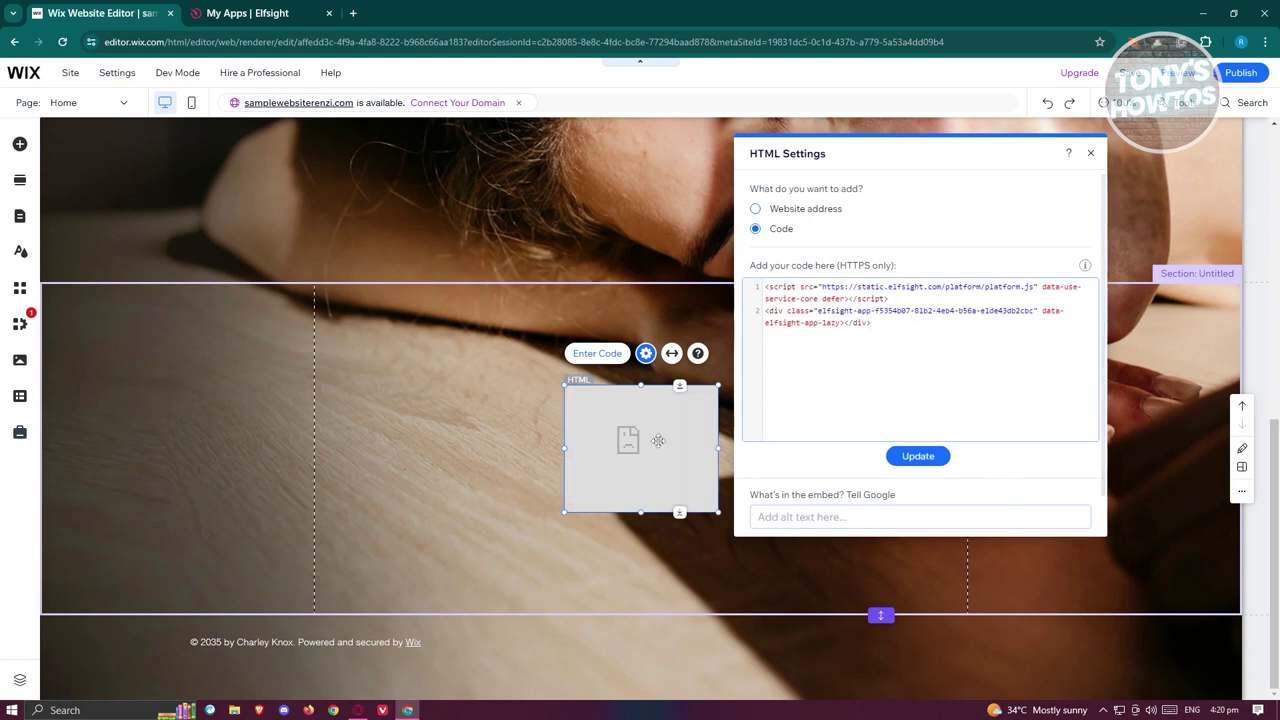
left_click_drag(666, 422, 463, 354)
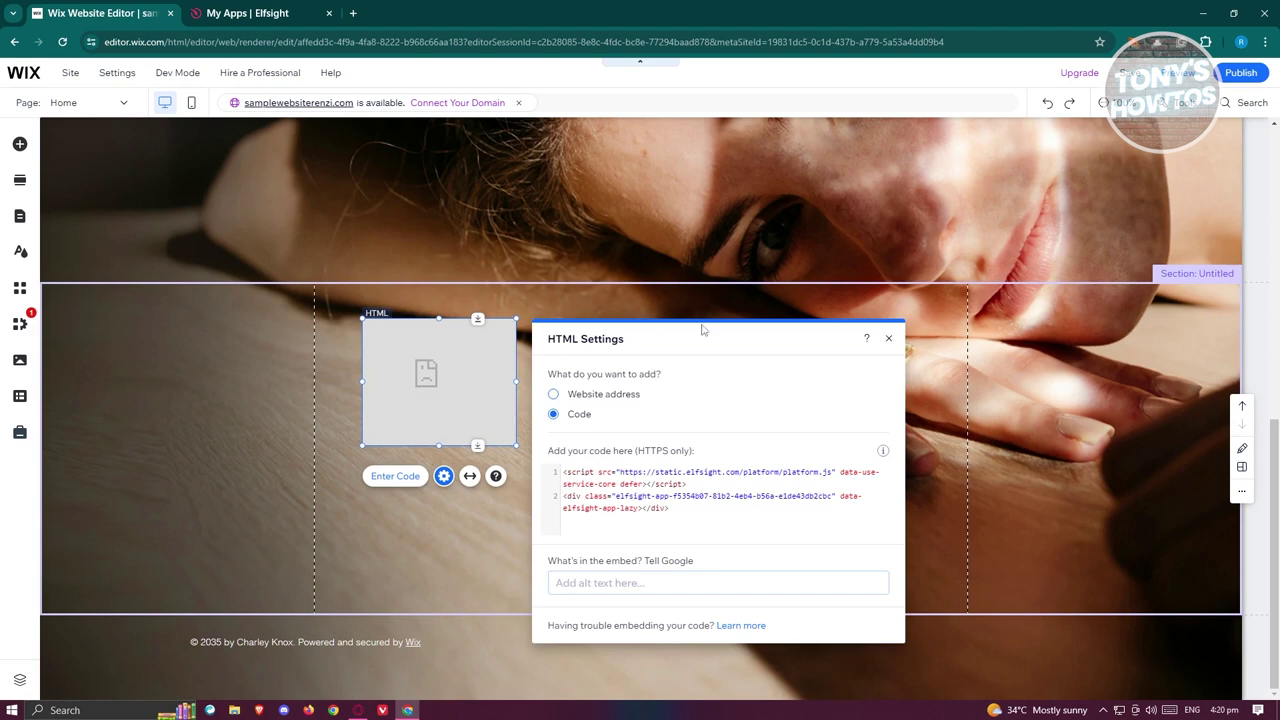
Enter the Elfsight embed code in the HTML element again, update it and close the HTML settings
left_click(397, 477)
left_click(396, 477)
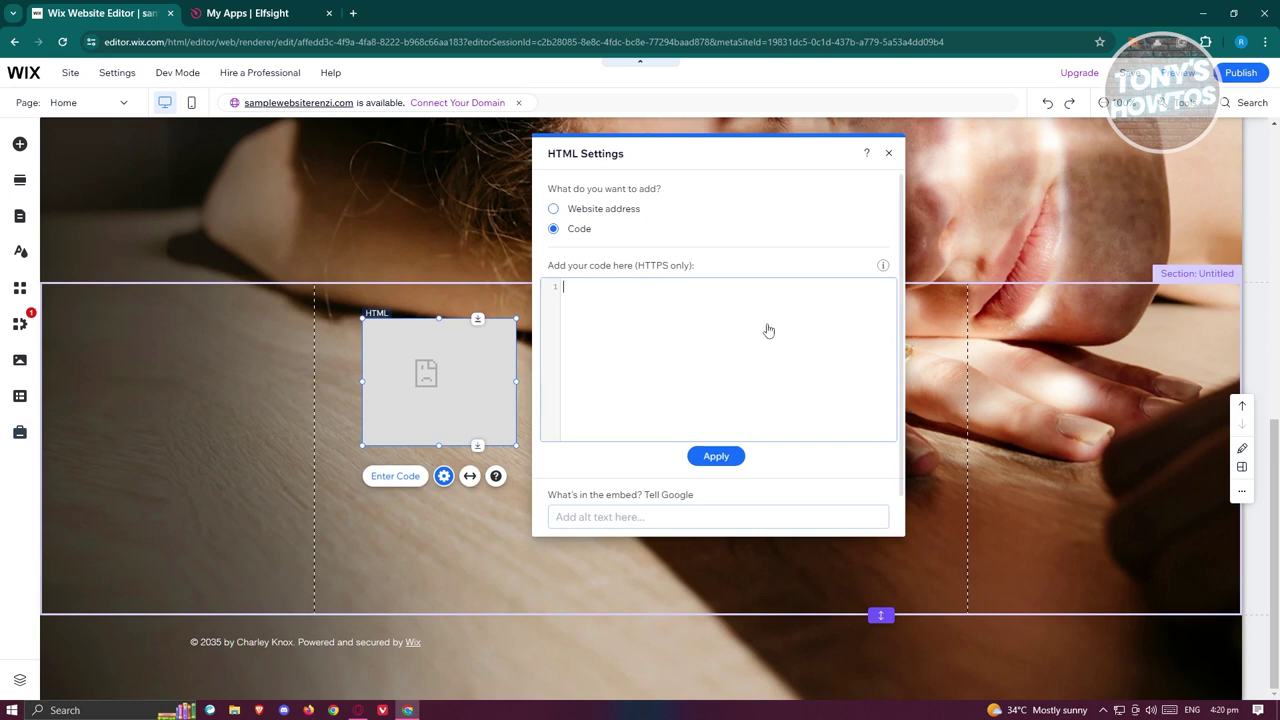
key("ctrl+v")
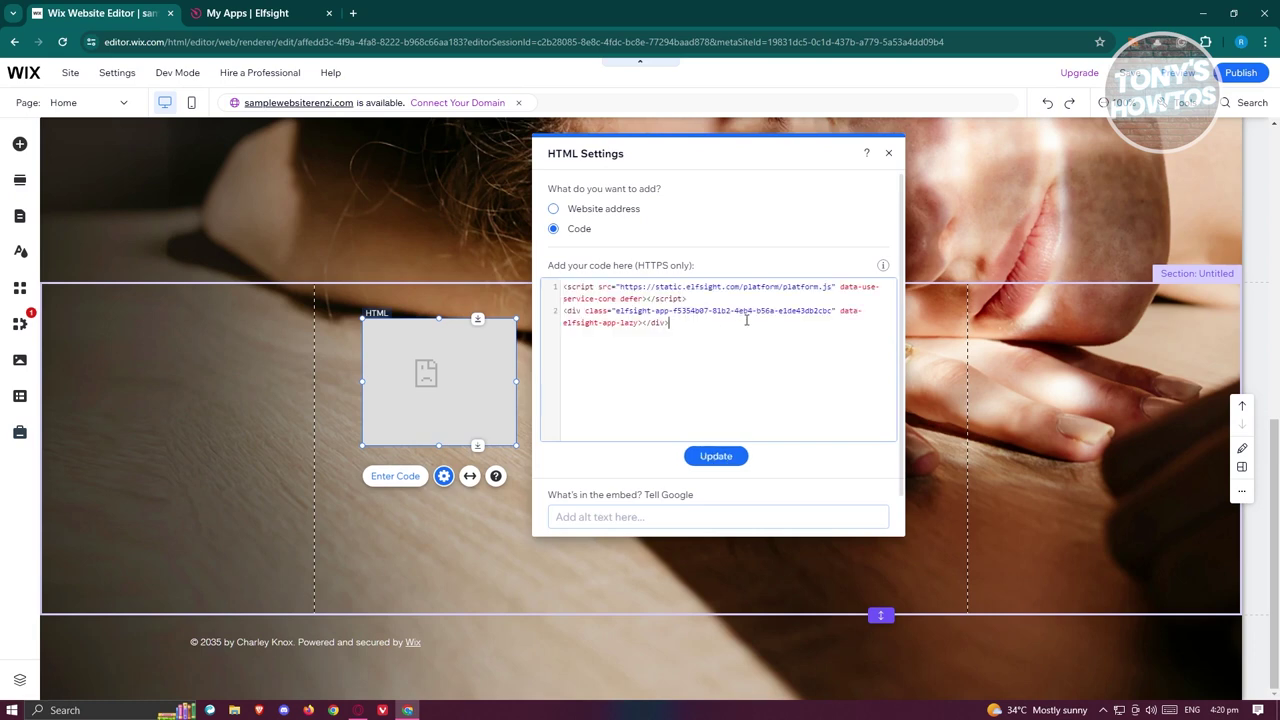
left_click(726, 457)
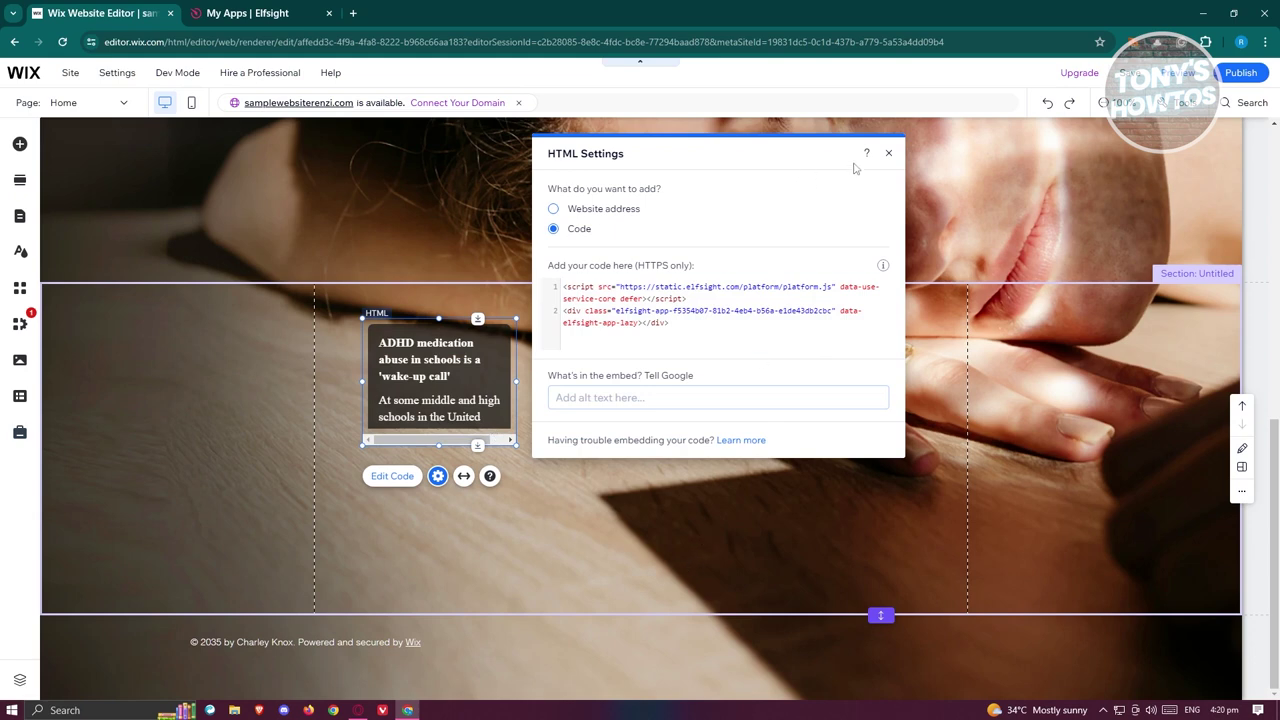
left_click(888, 152)
Enlarge the HTML element to show one row of three feed posts and position it against the section's right guideline
left_click_drag(512, 441, 938, 591)
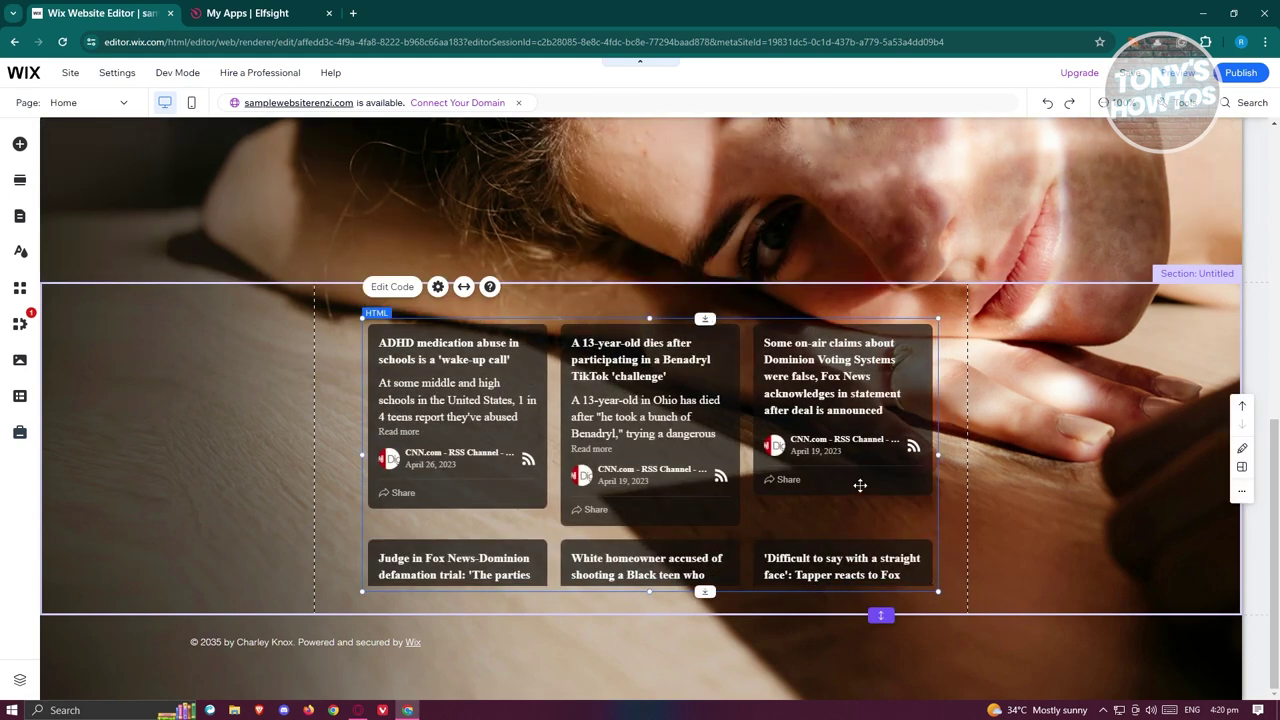
left_click_drag(857, 478, 822, 458)
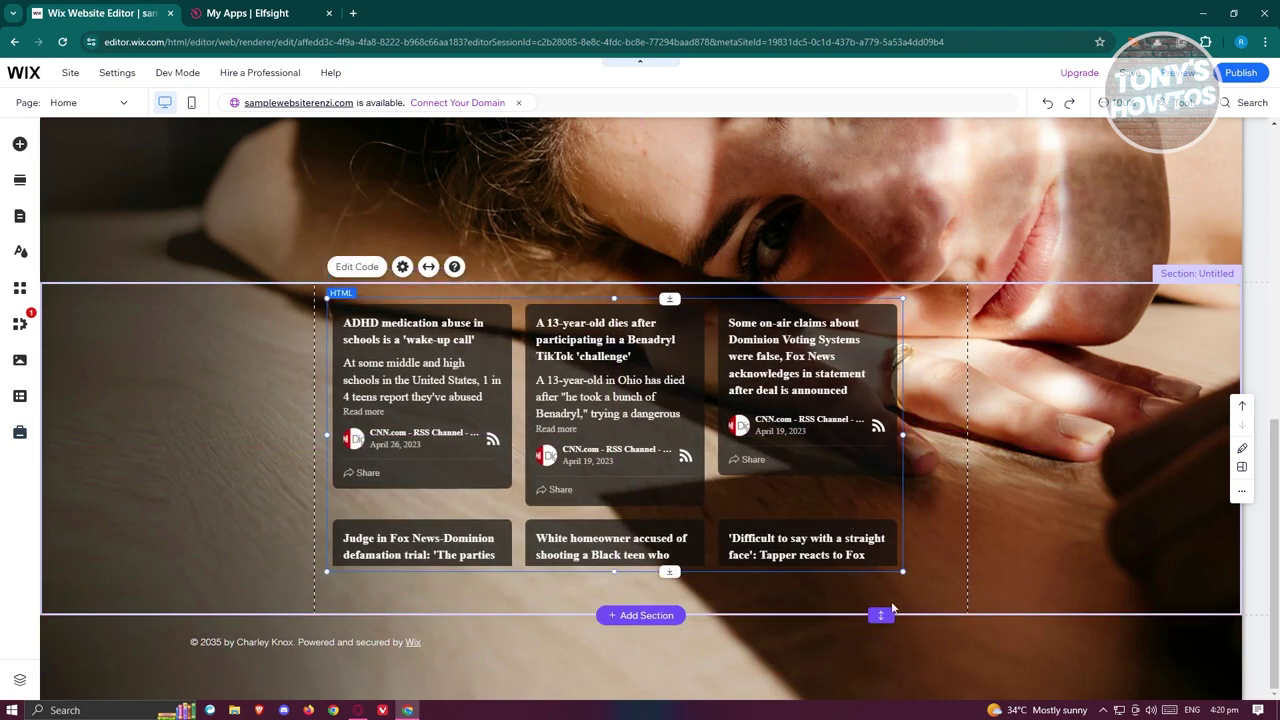
left_click_drag(903, 571, 946, 511)
left_click_drag(833, 365, 849, 416)
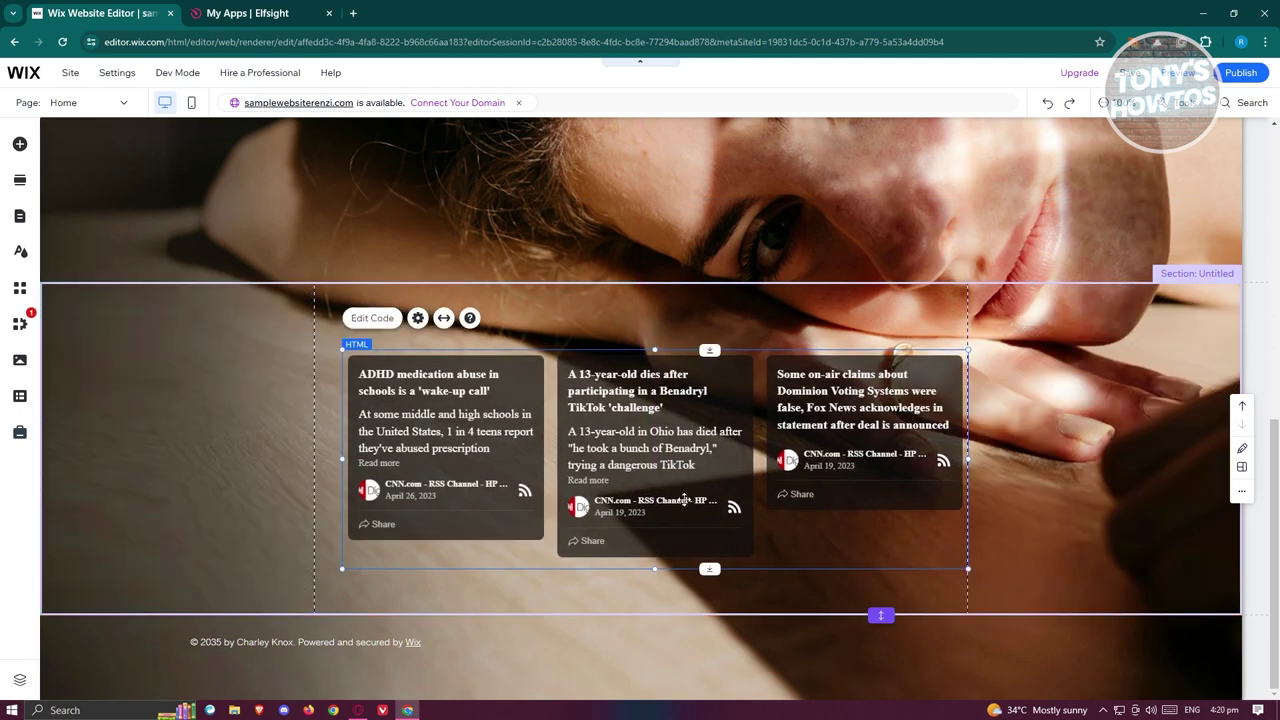